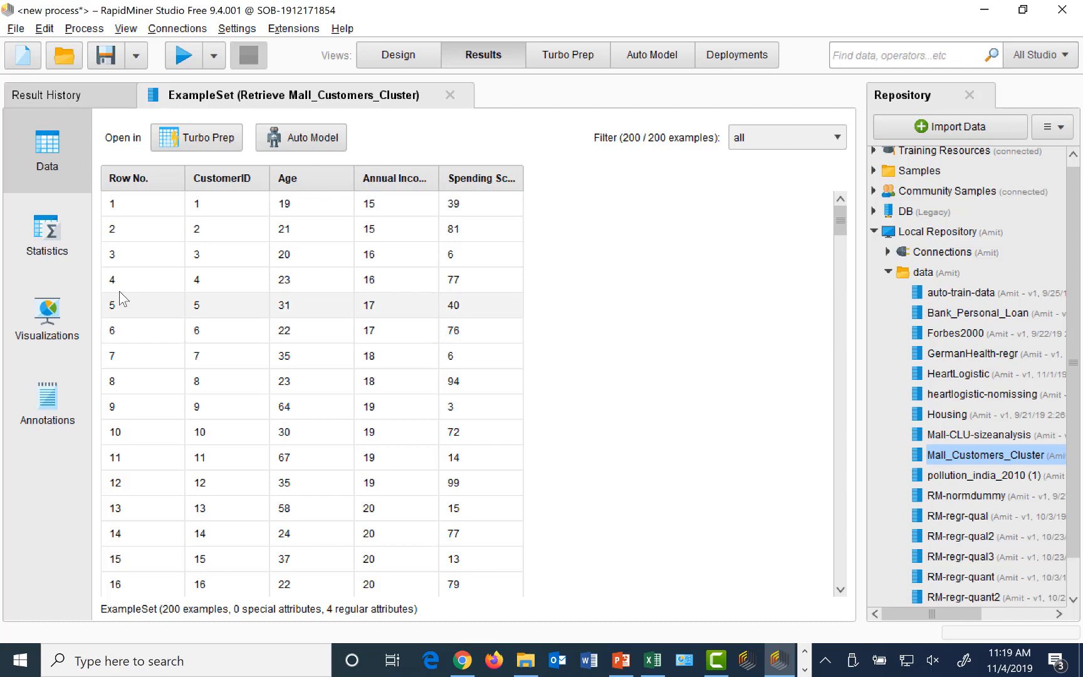
Step: Examine the attribute statistics of the Mall_Customers_Cluster example set, including the averages
click(34, 251)
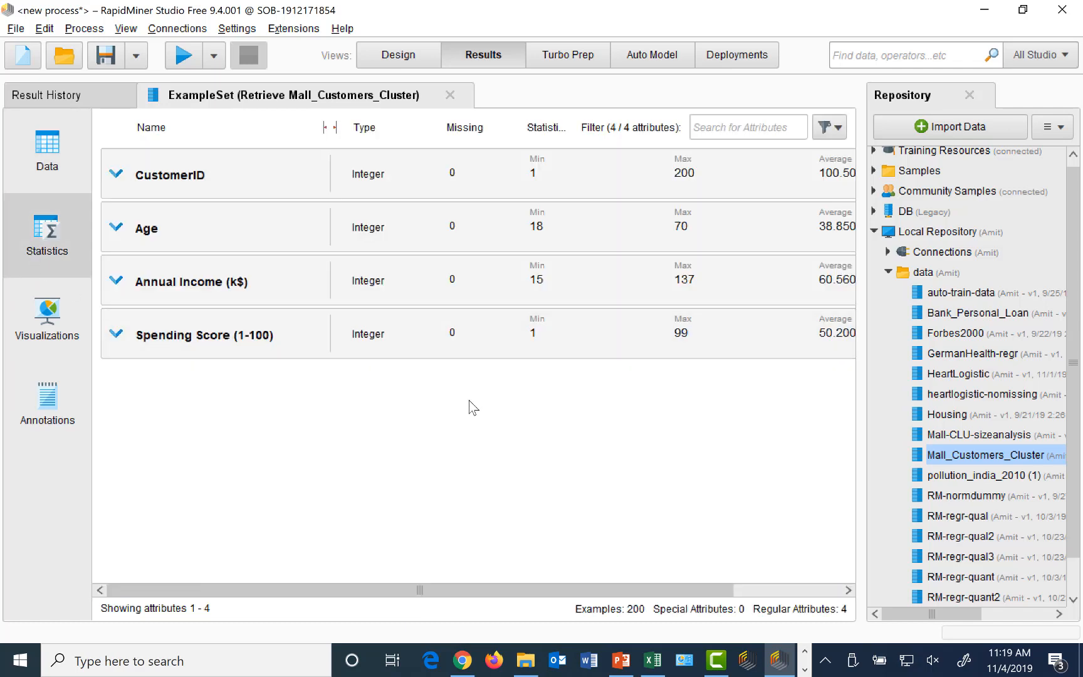
click(846, 590)
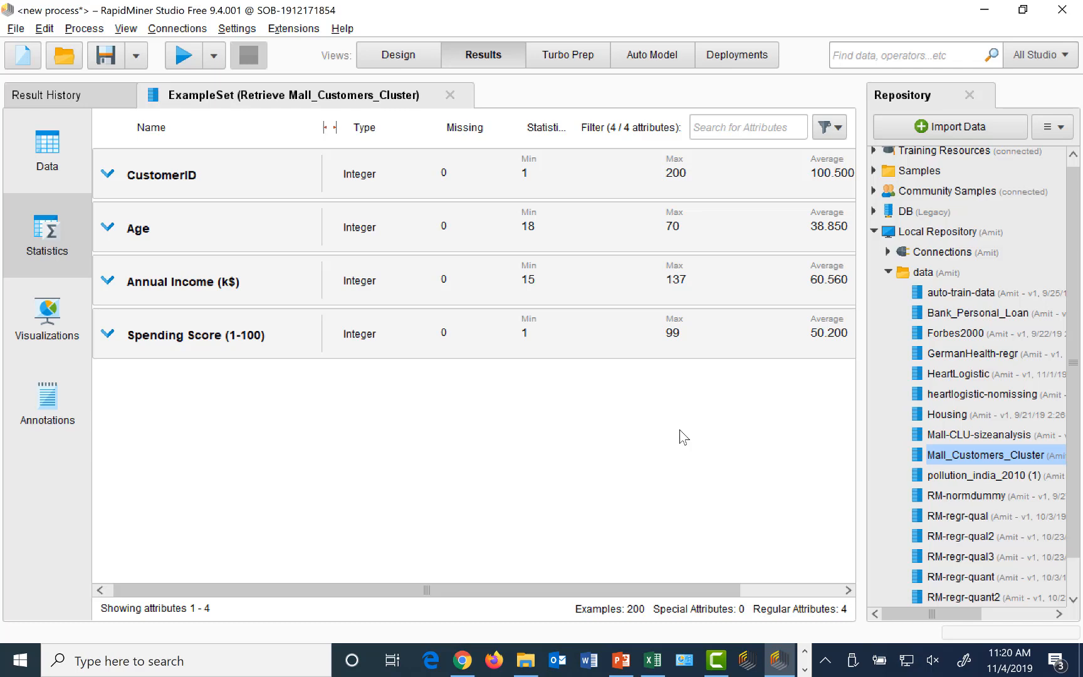
Step: In the process design, disconnect the retrieved Mall_Customers_Cluster data from the result port and feed it into a new Select Attributes operator
click(411, 59)
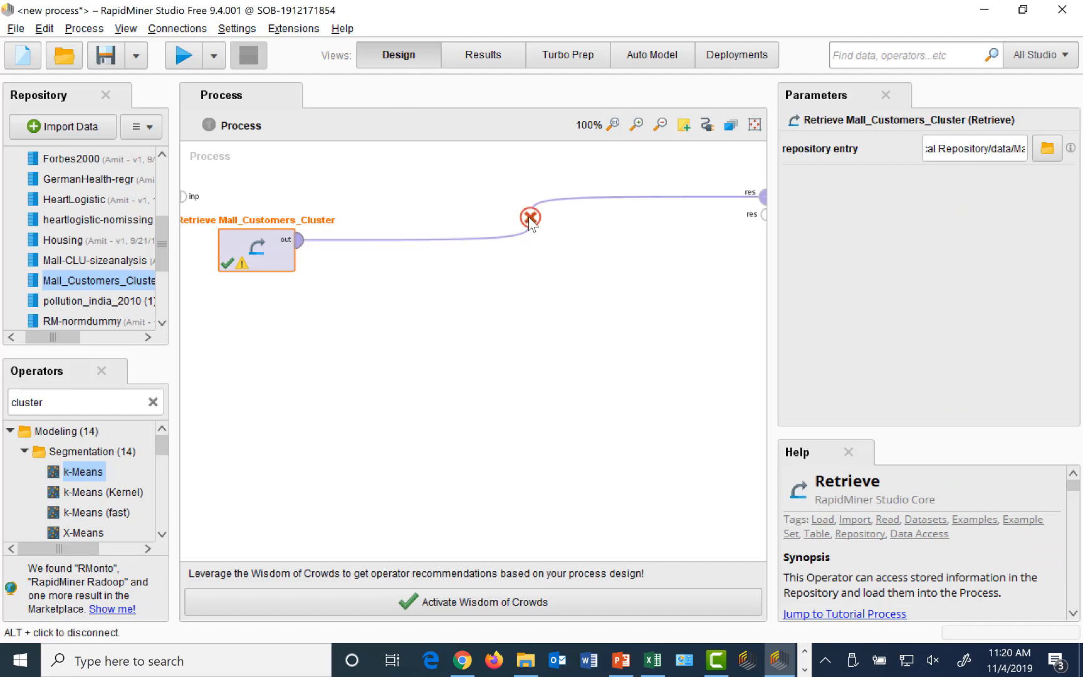
click(530, 219)
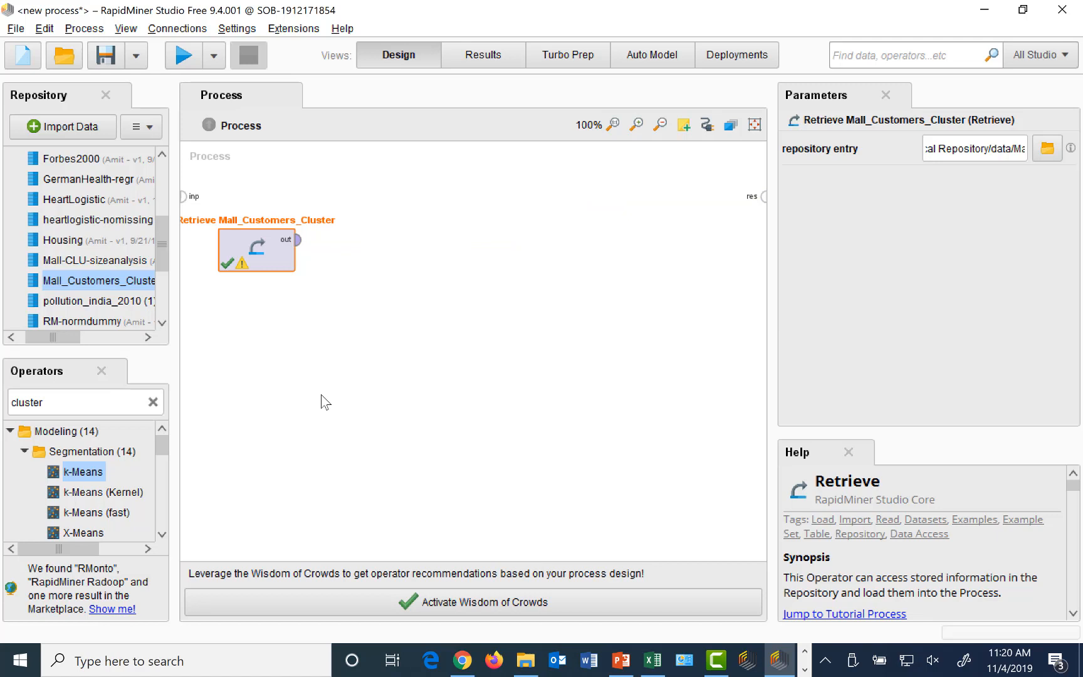
double_click(111, 402)
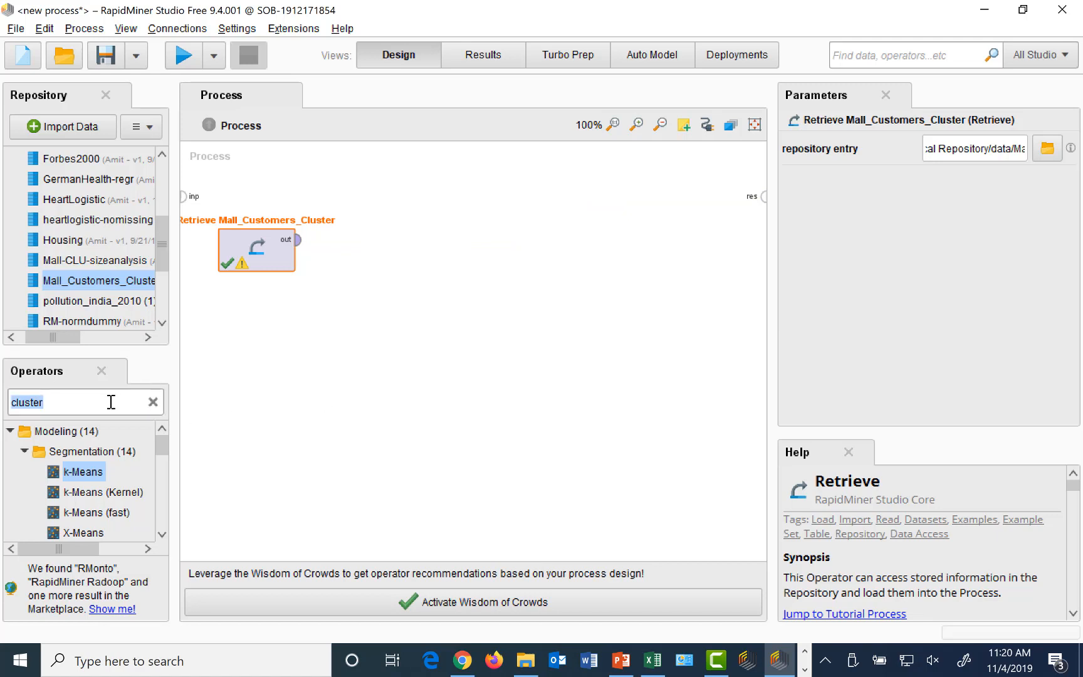
text(select )
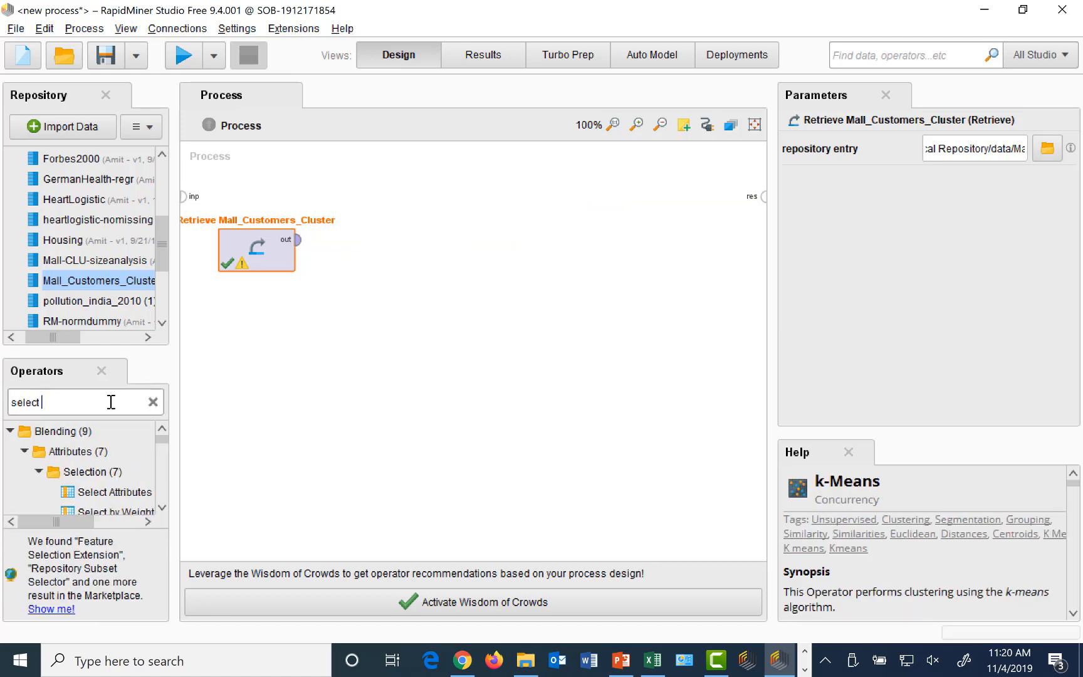
text(attribute)
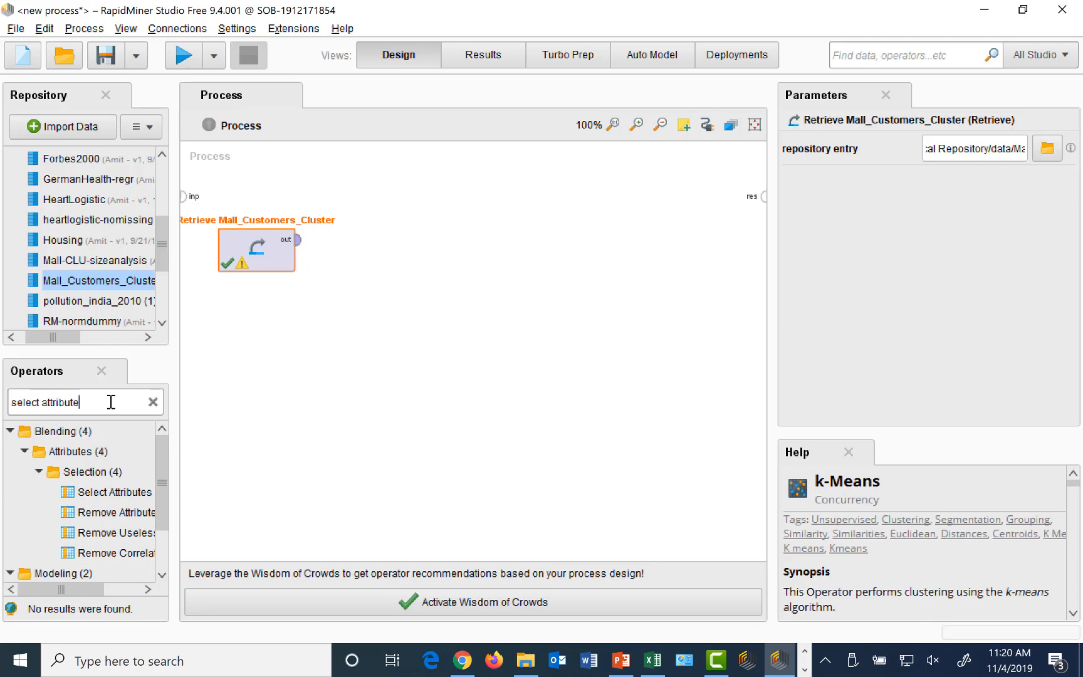
drag(108, 492, 248, 324)
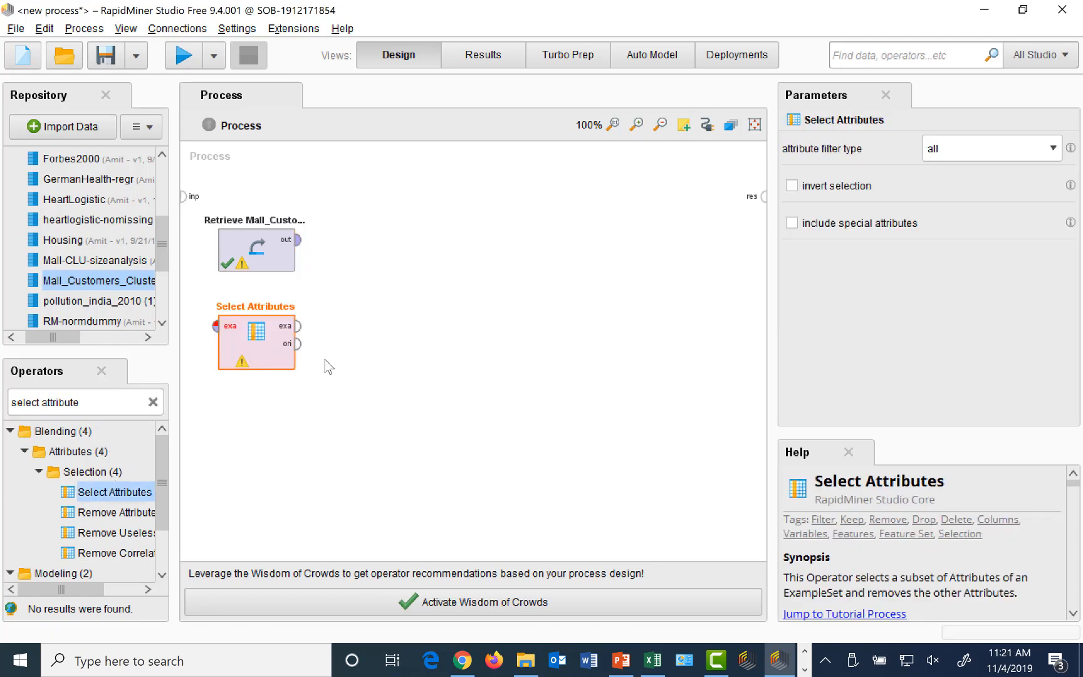
click(298, 241)
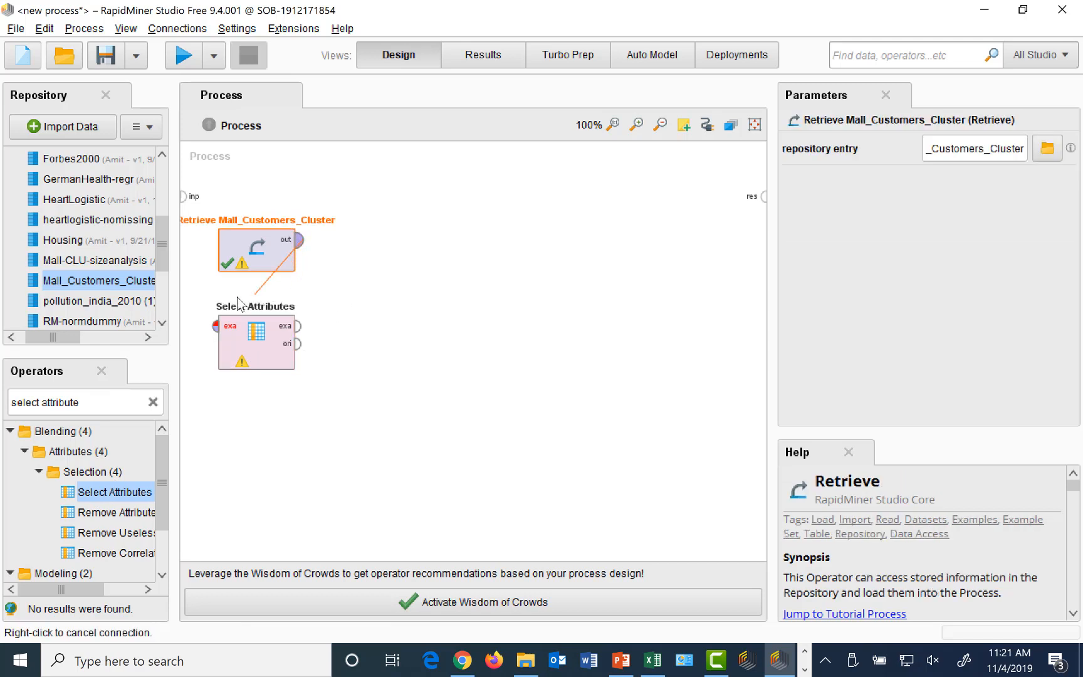
click(213, 324)
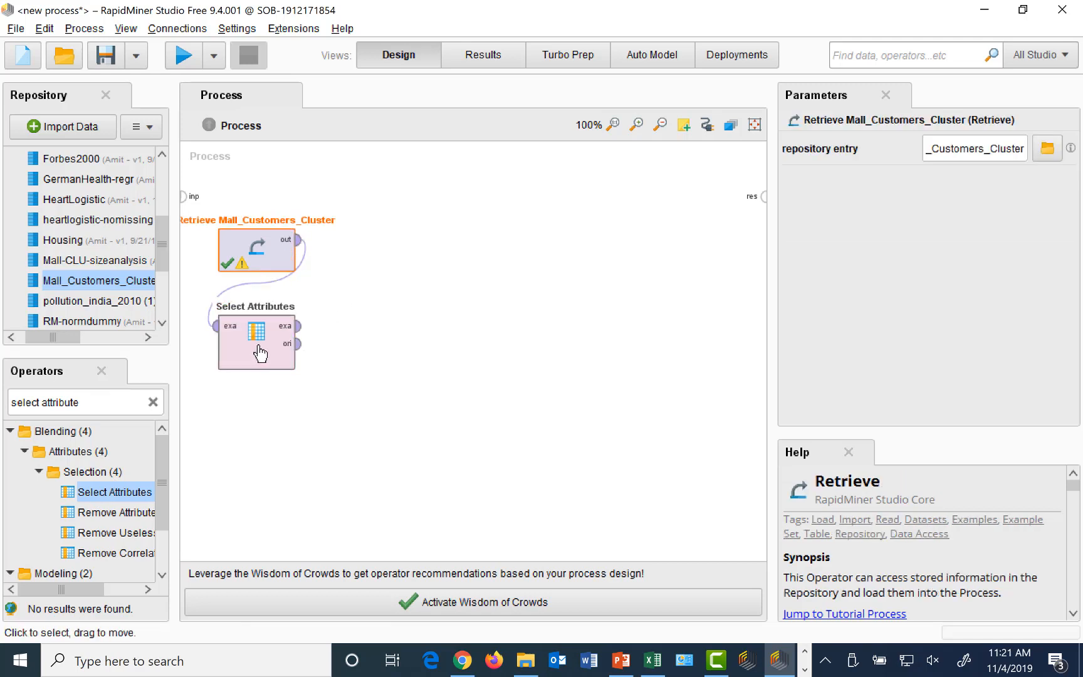
Step: Configure Select Attributes to exclude CustomerID, using a subset filter with that attribute chosen and the selection inverted
click(260, 353)
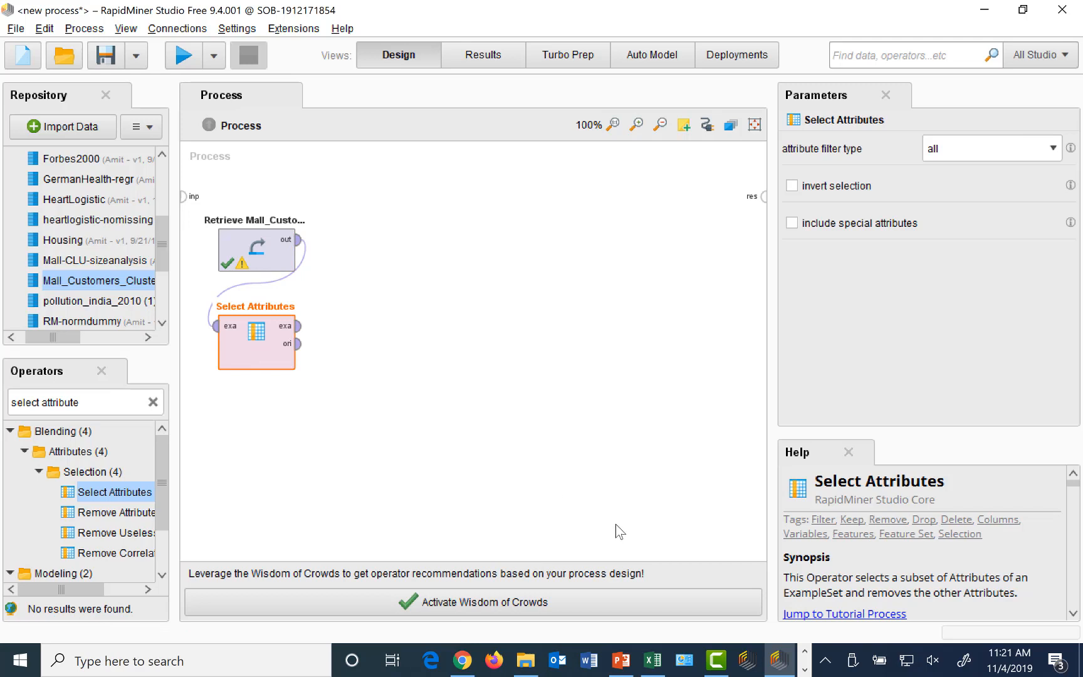
click(1053, 149)
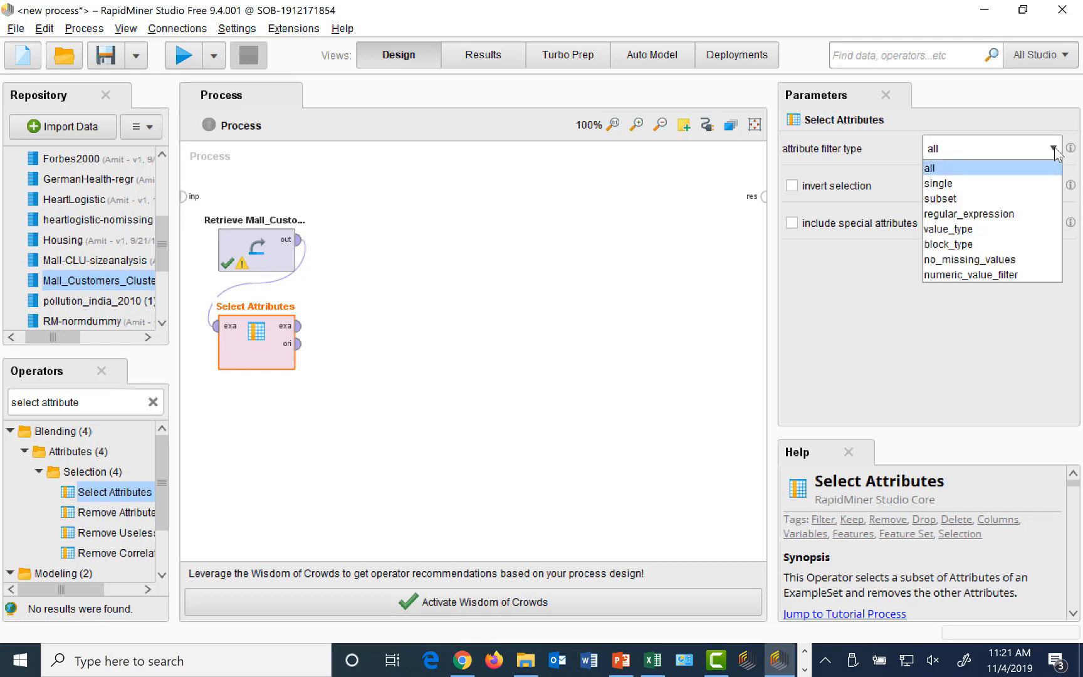
click(951, 199)
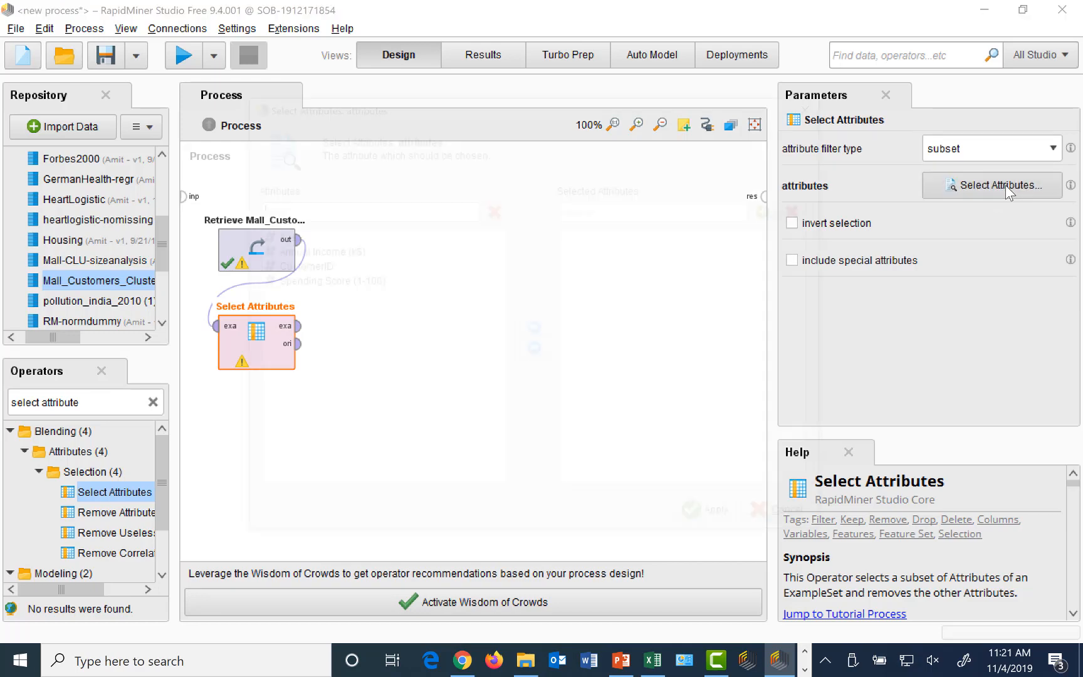
click(1005, 185)
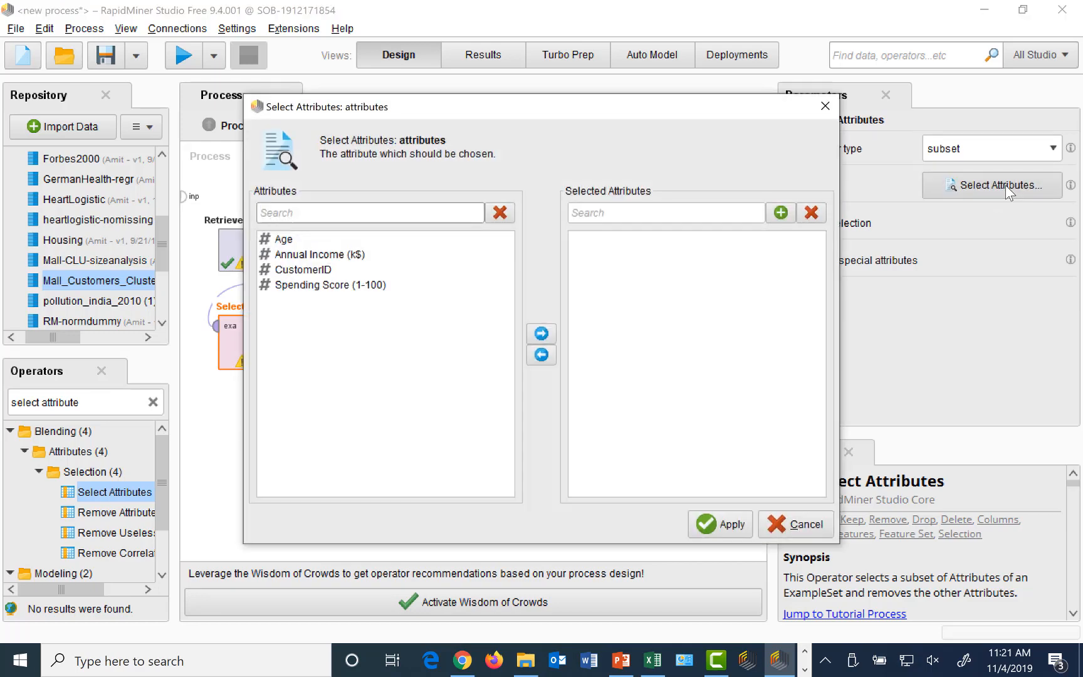
click(302, 270)
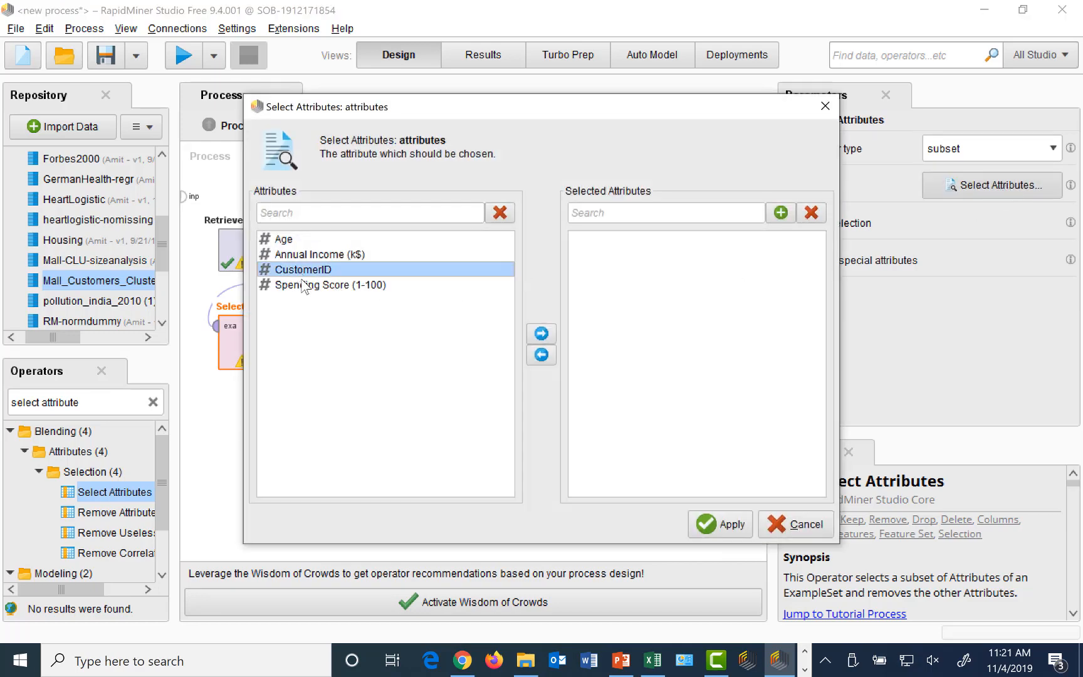
click(541, 340)
click(741, 513)
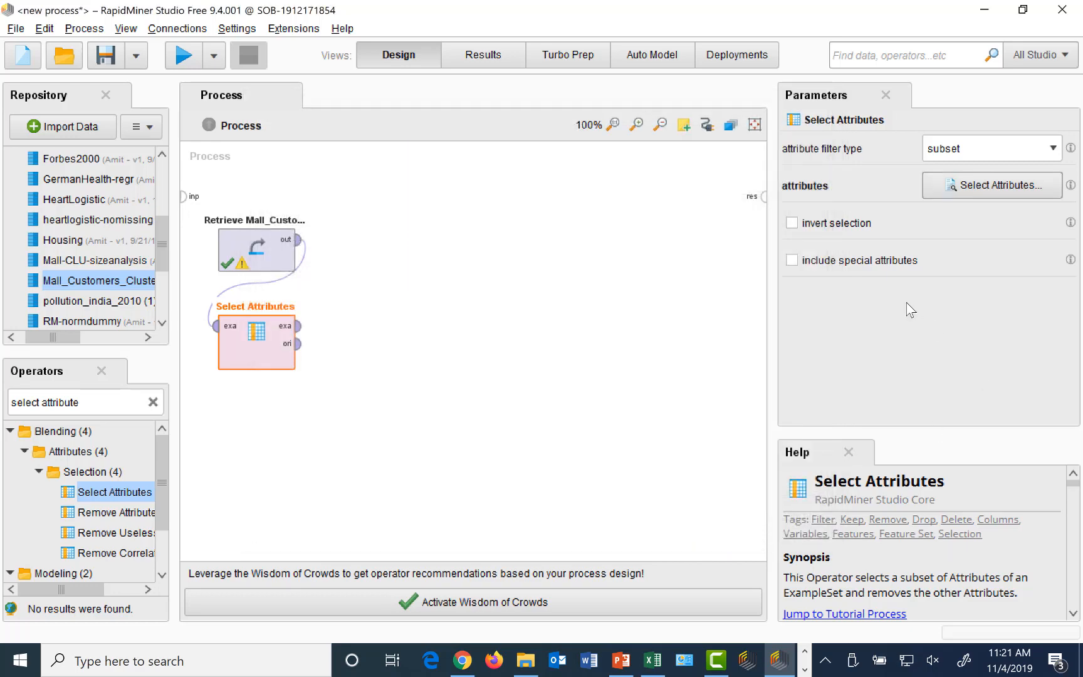
click(791, 224)
Step: Add a Normalize operator using Z-transformation, with its input connected to the example set output of Select Attributes
click(98, 401)
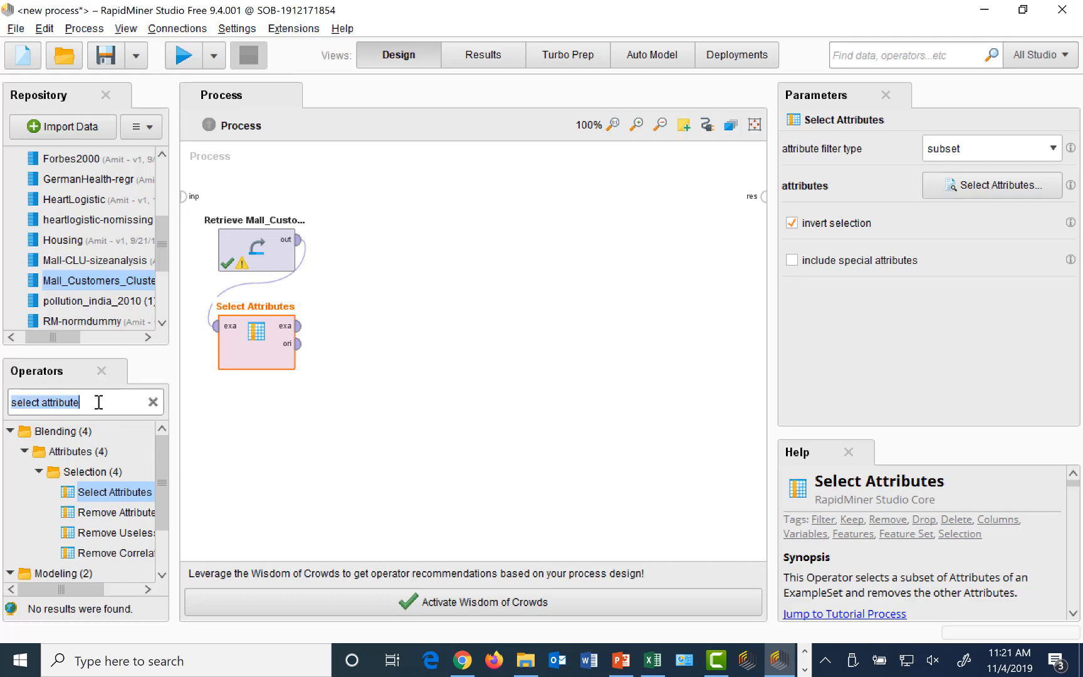
text(standard)
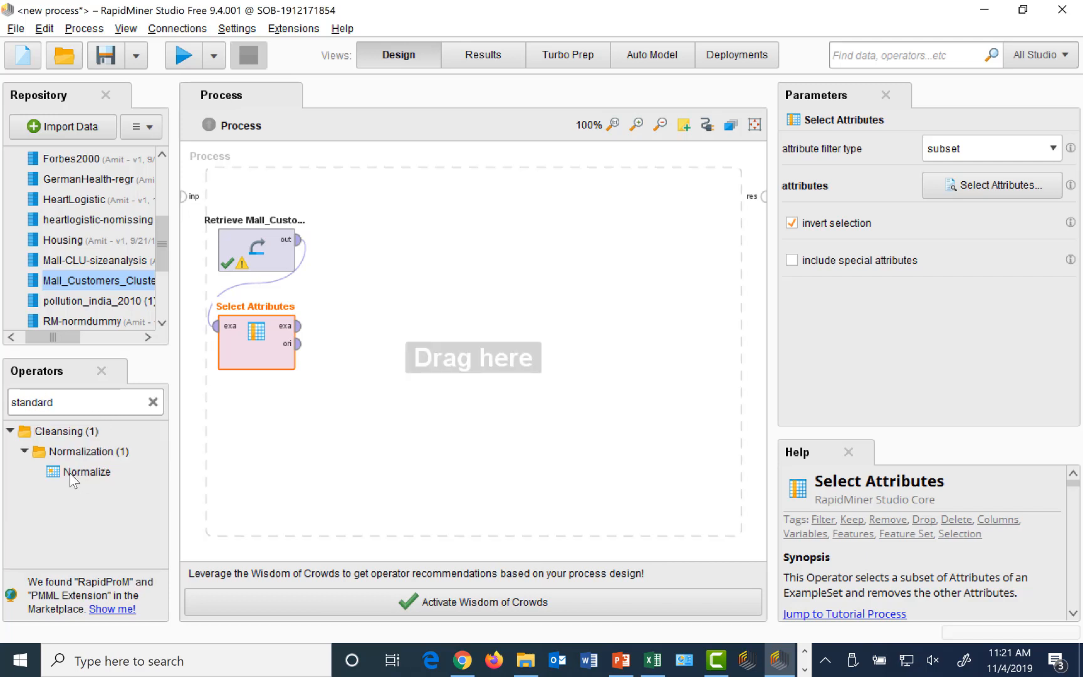
drag(73, 473, 262, 443)
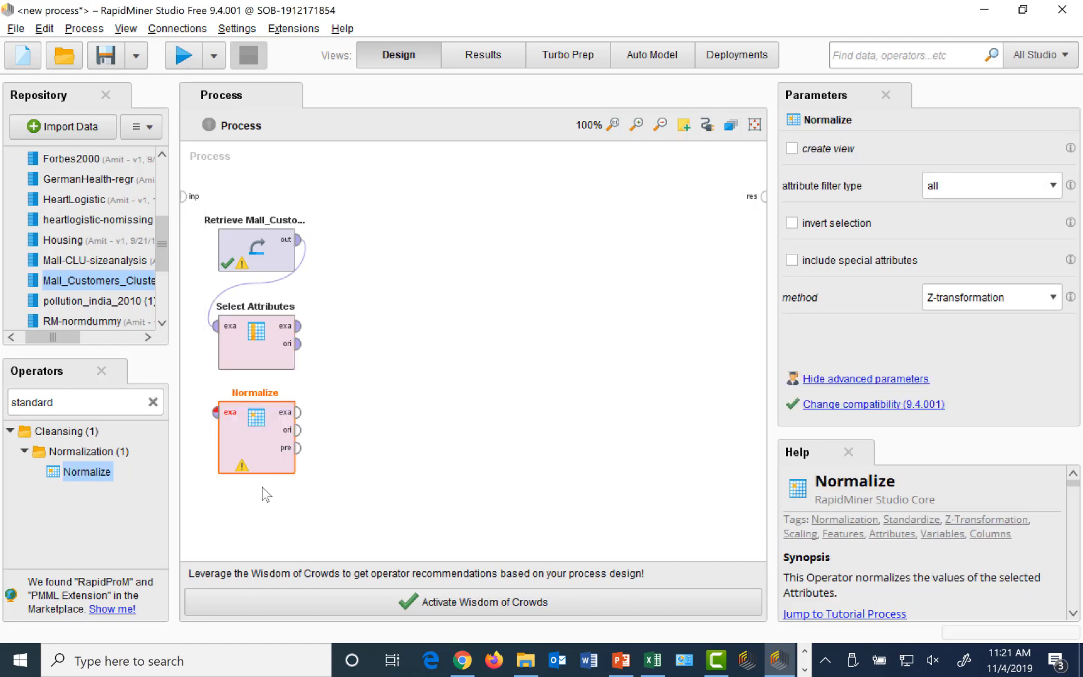
click(216, 412)
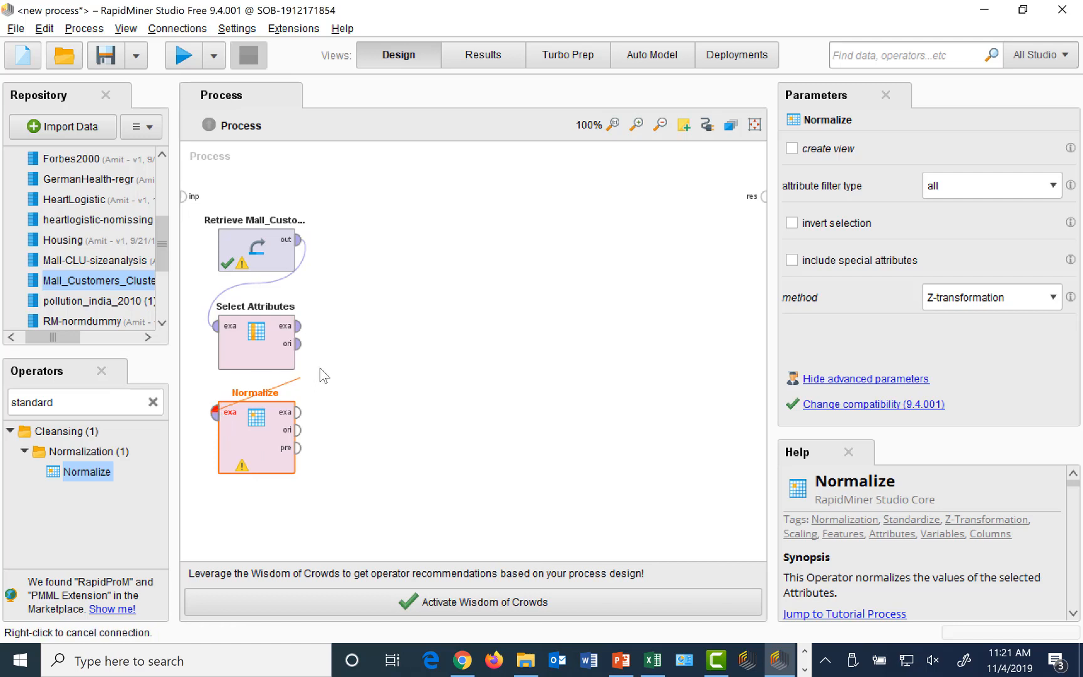
click(297, 326)
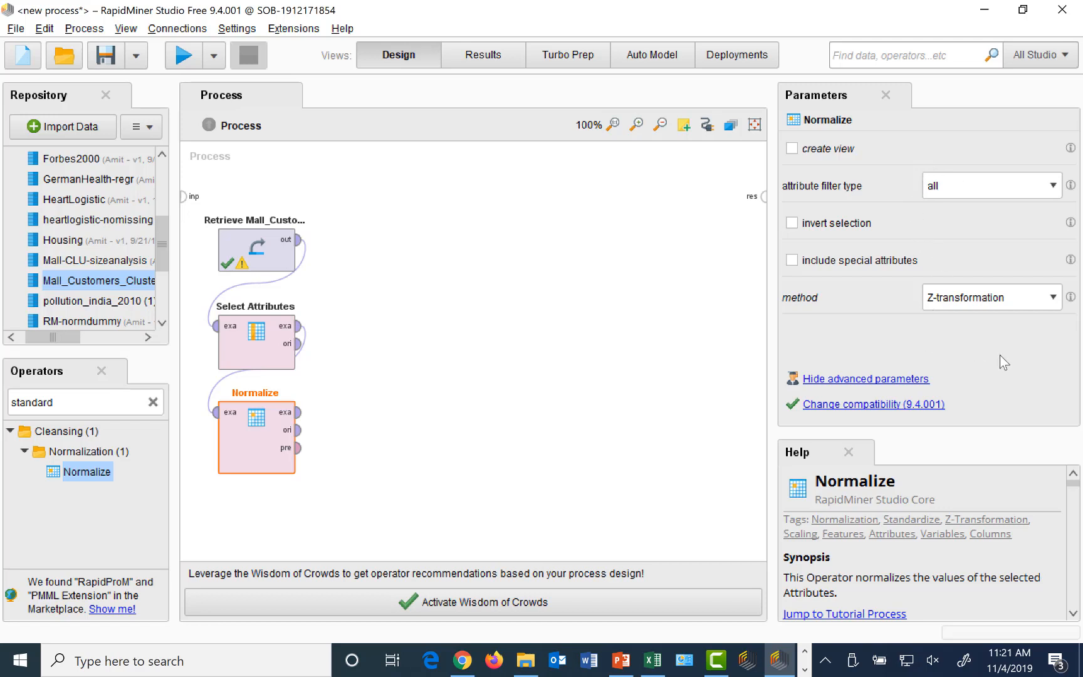
click(1054, 299)
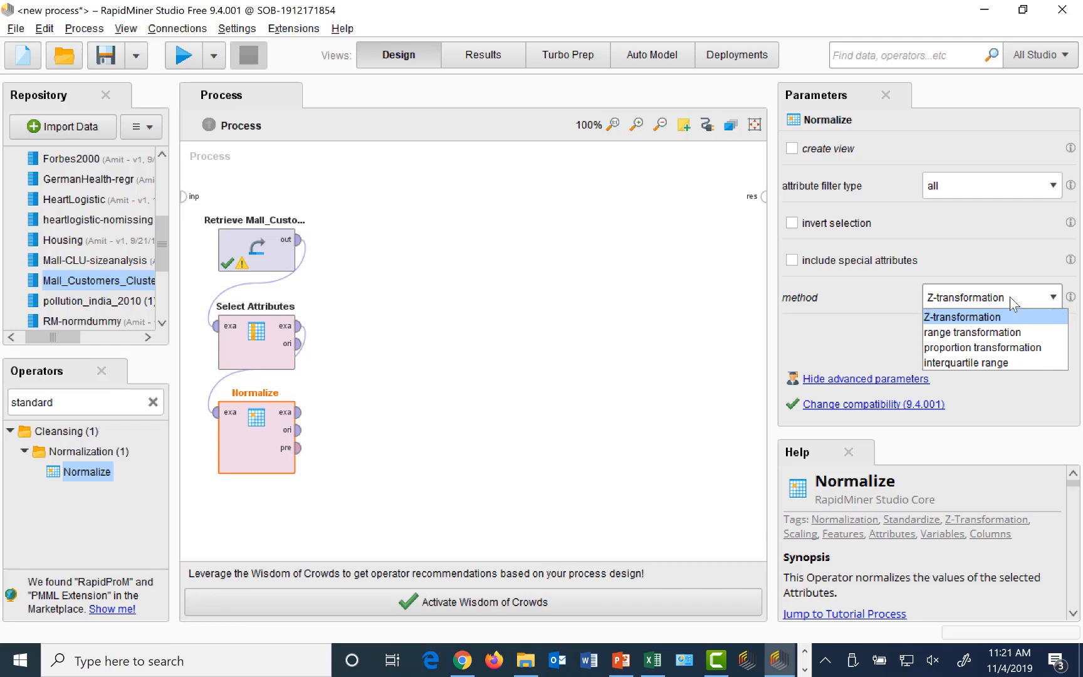
click(984, 263)
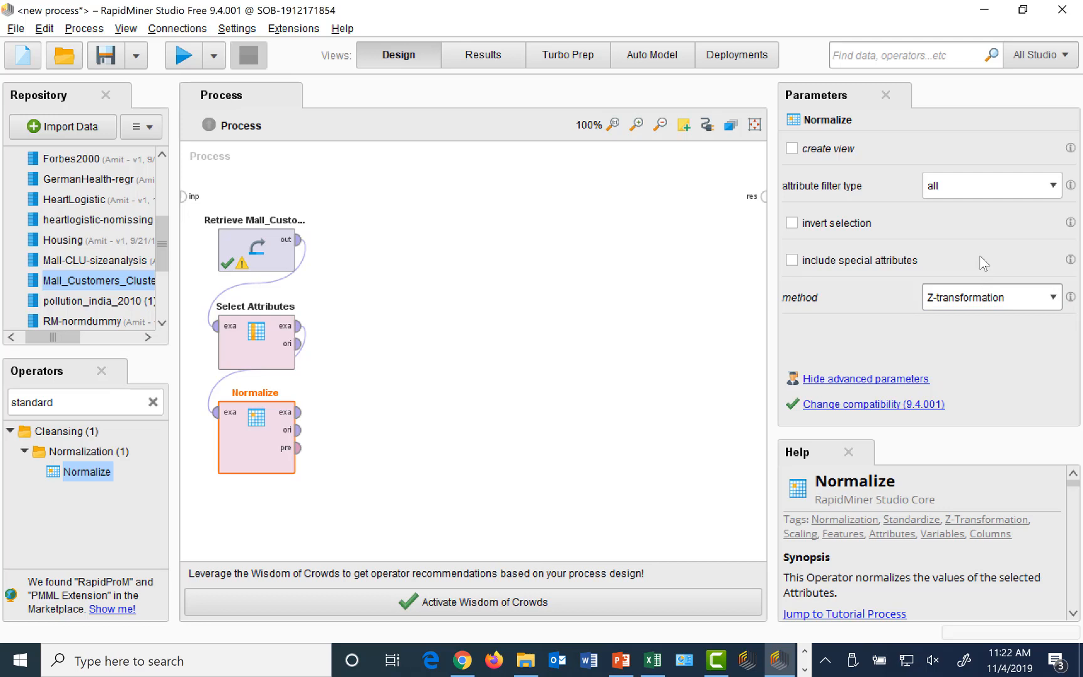
Step: Connect the example set output of Normalize to the process result and run the process to inspect the normalized attributes
click(299, 412)
click(762, 198)
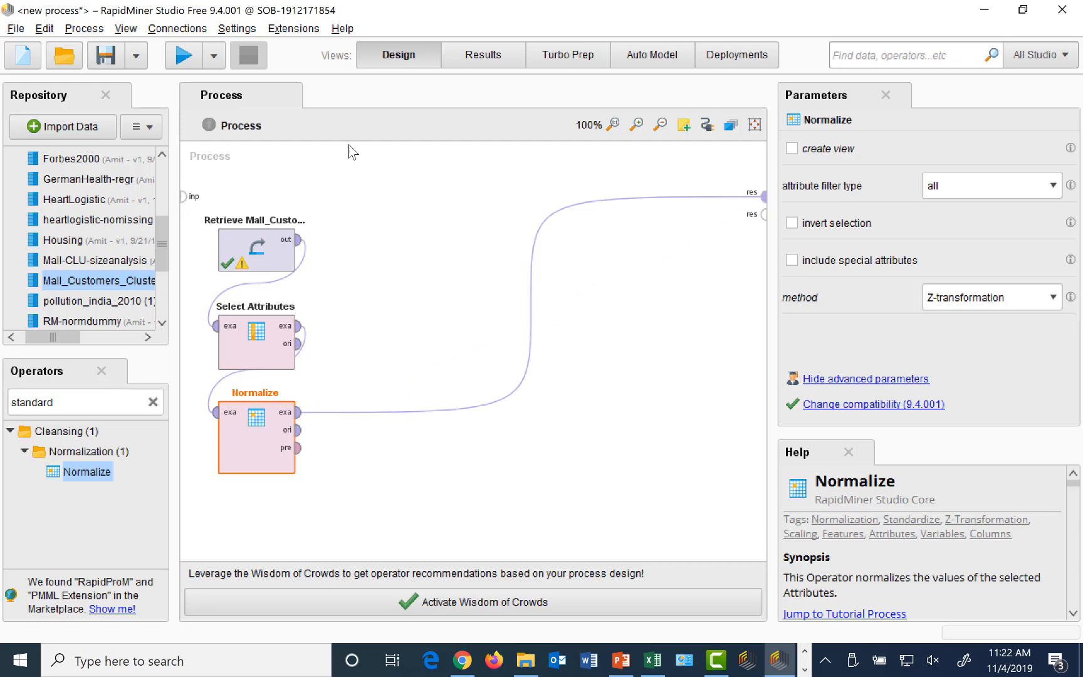
click(183, 56)
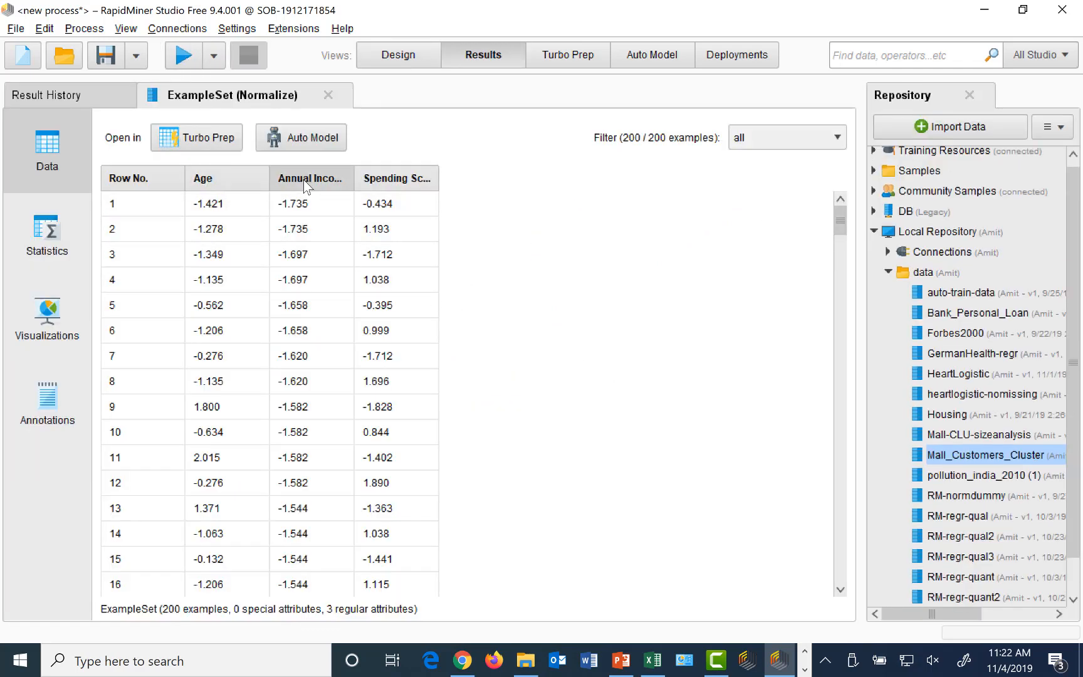
mouse_move(408, 182)
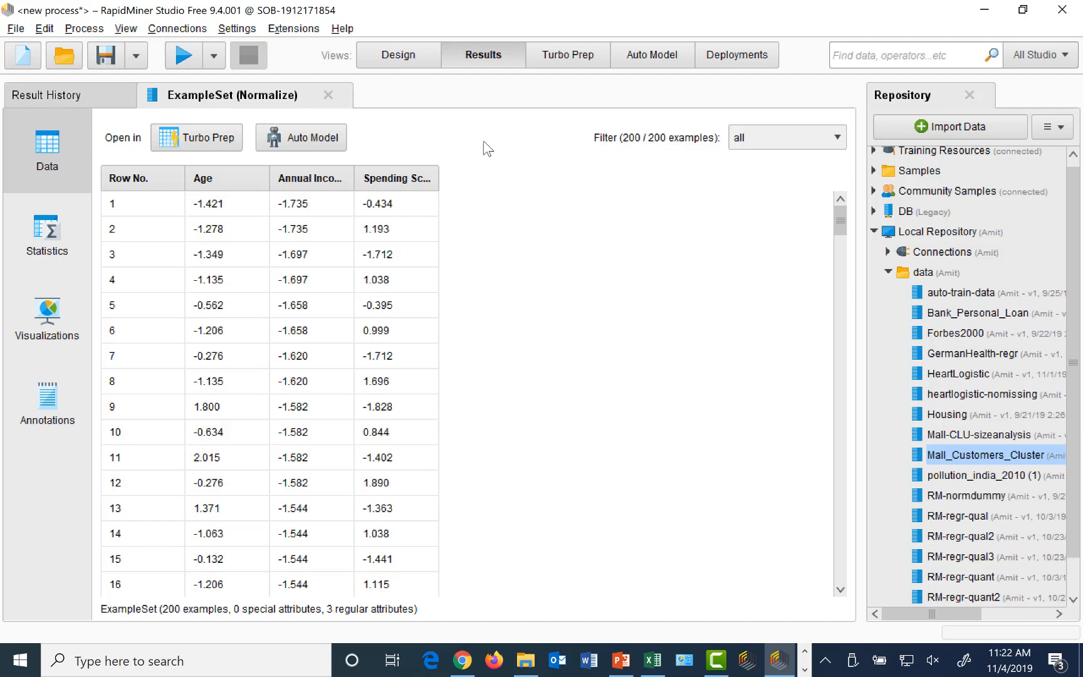
Step: Back in the process design, disconnect Normalize from the result port and feed its example set output into a new k-Means clustering operator
click(409, 62)
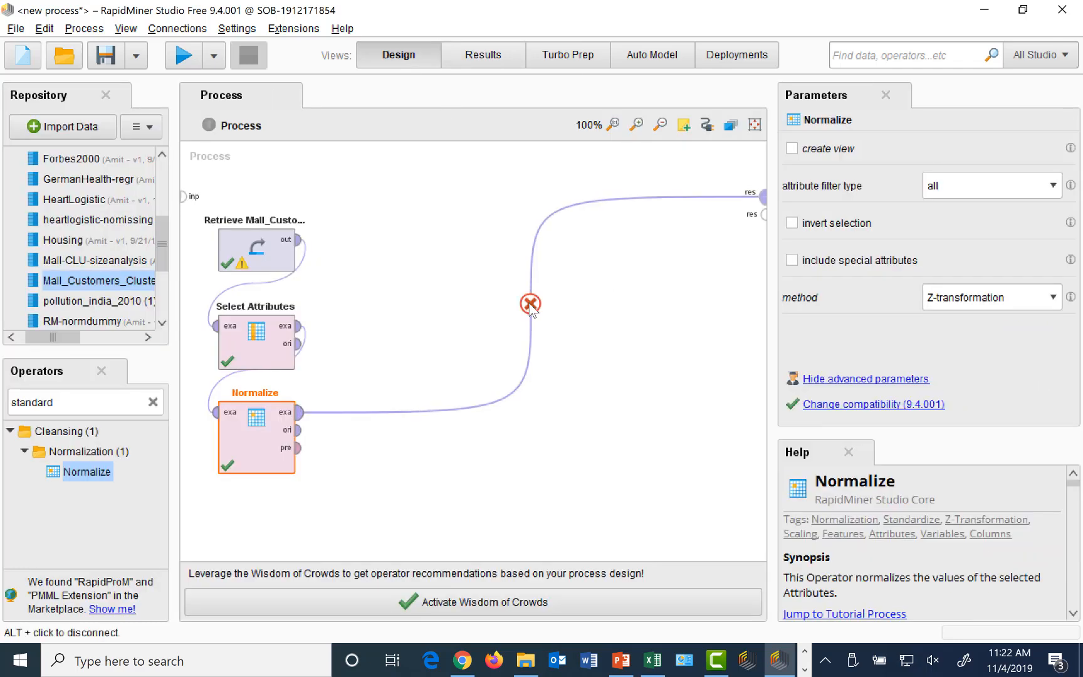
click(530, 303)
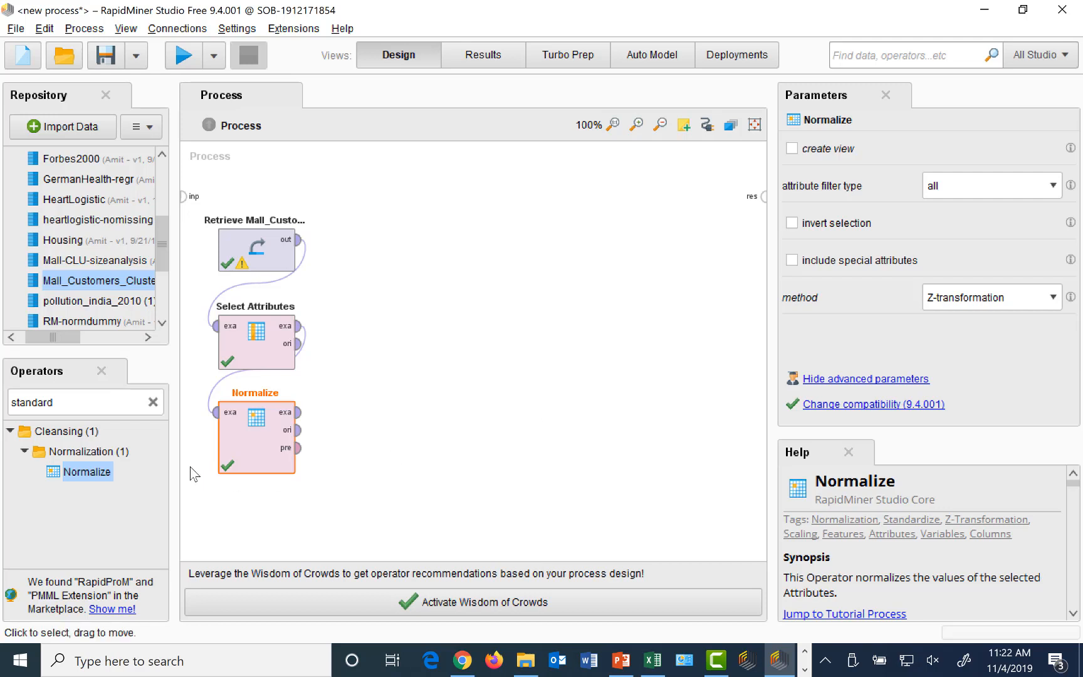
double_click(98, 401)
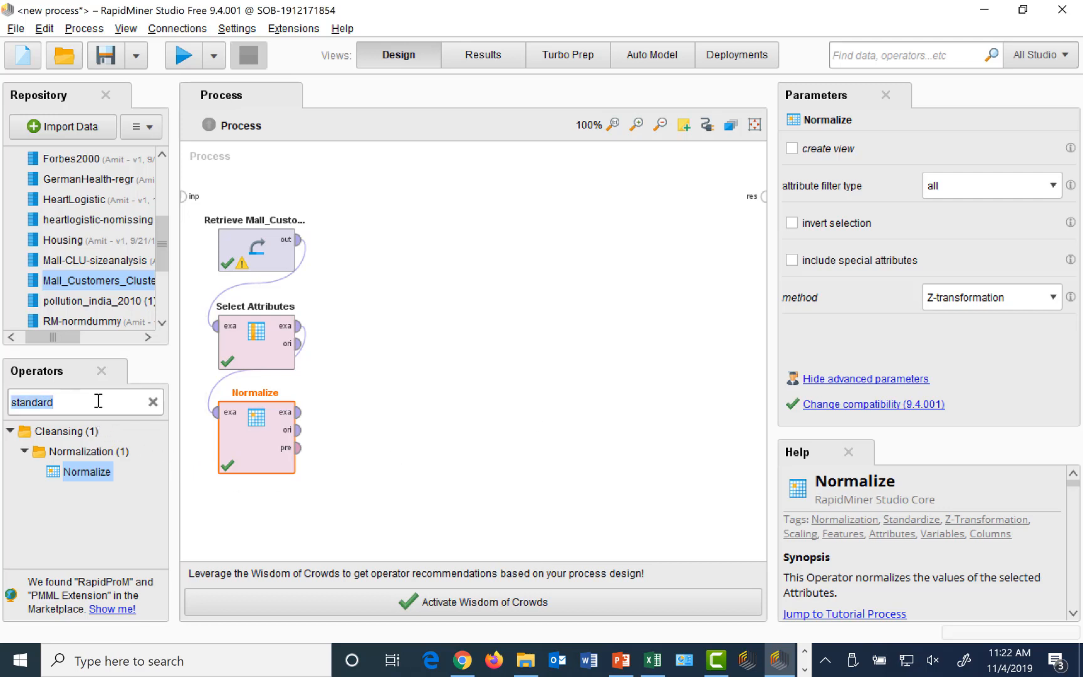
text(clust)
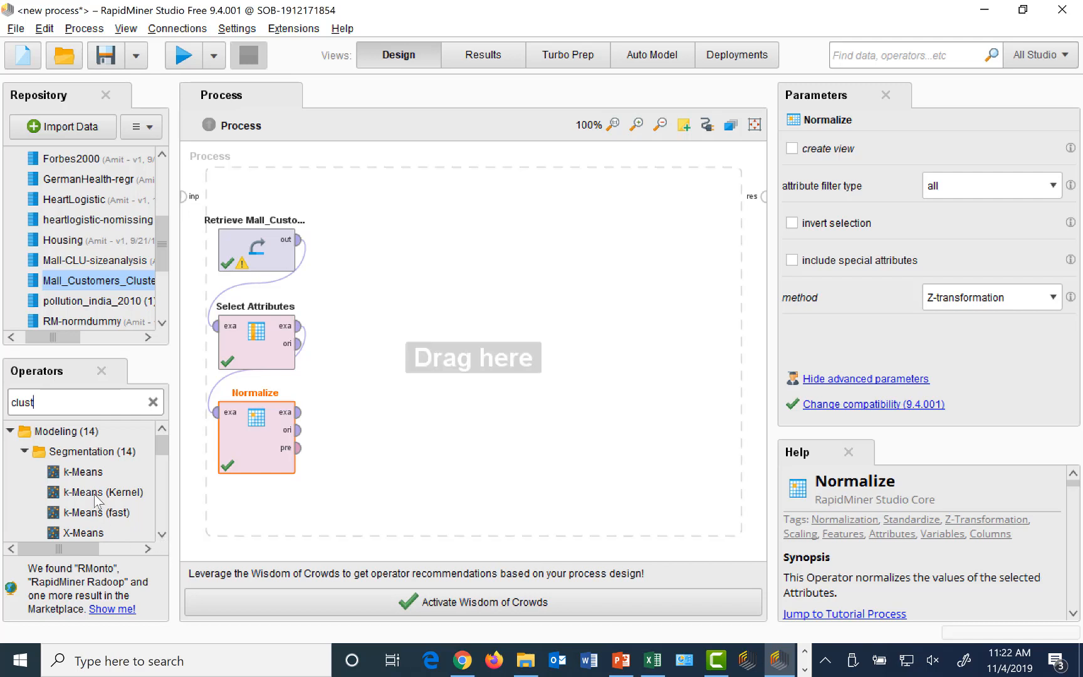
drag(86, 474, 421, 257)
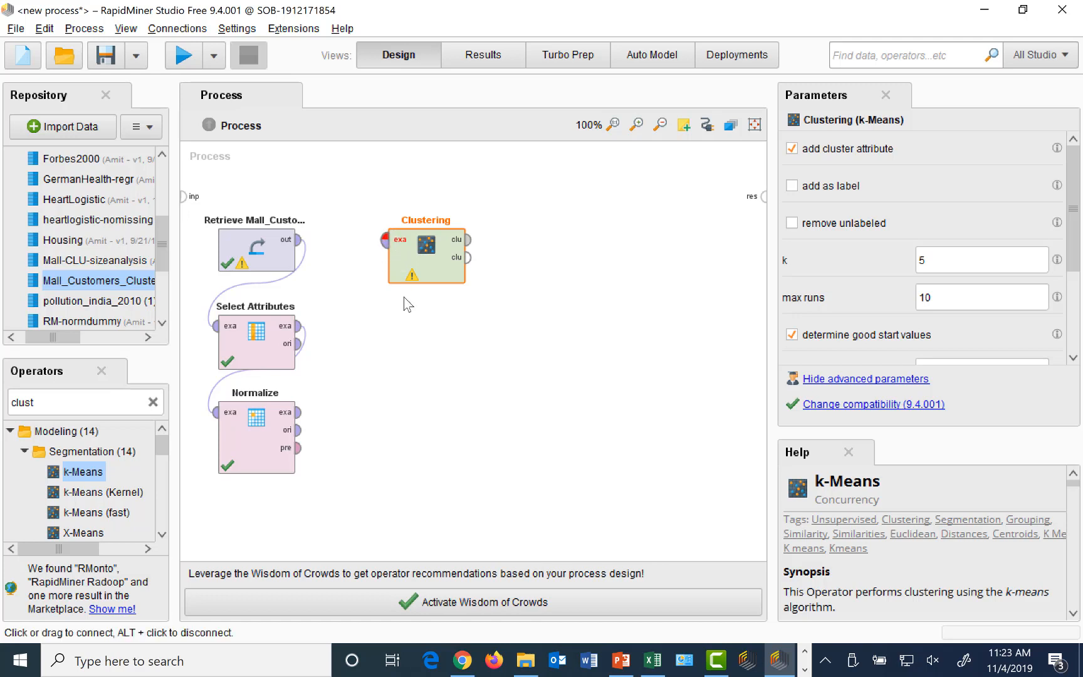
click(298, 412)
click(384, 240)
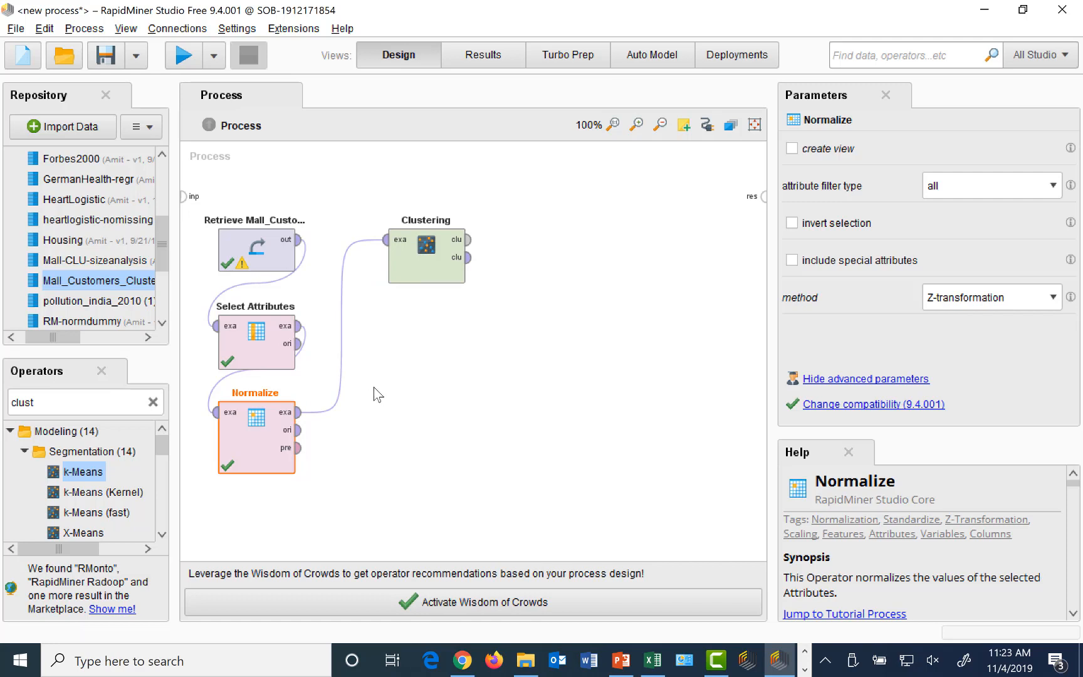
Step: Set the number of clusters k to 2 for the k-Means Clustering operator
click(431, 276)
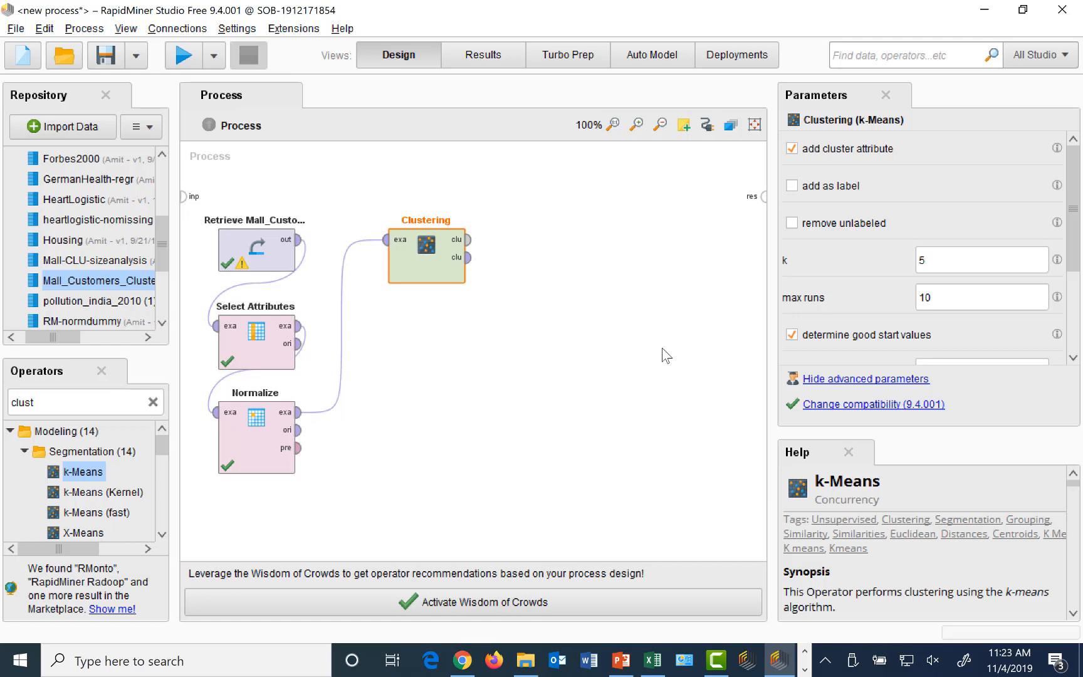
click(954, 265)
key(BackSpace)
text(2)
click(478, 352)
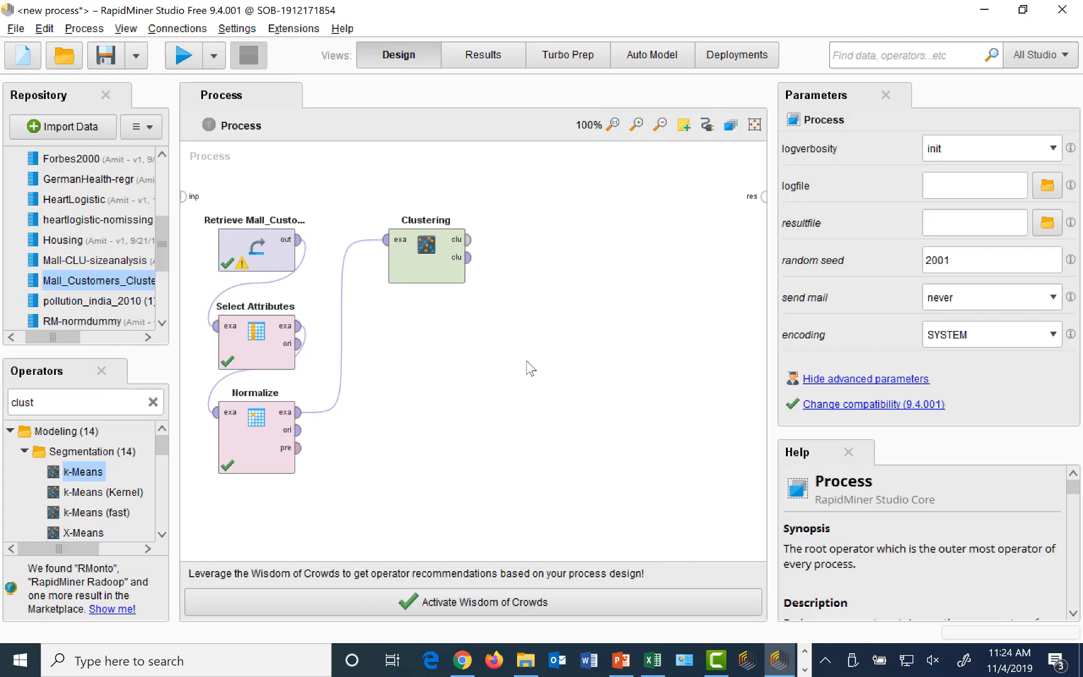
mouse_move(473, 247)
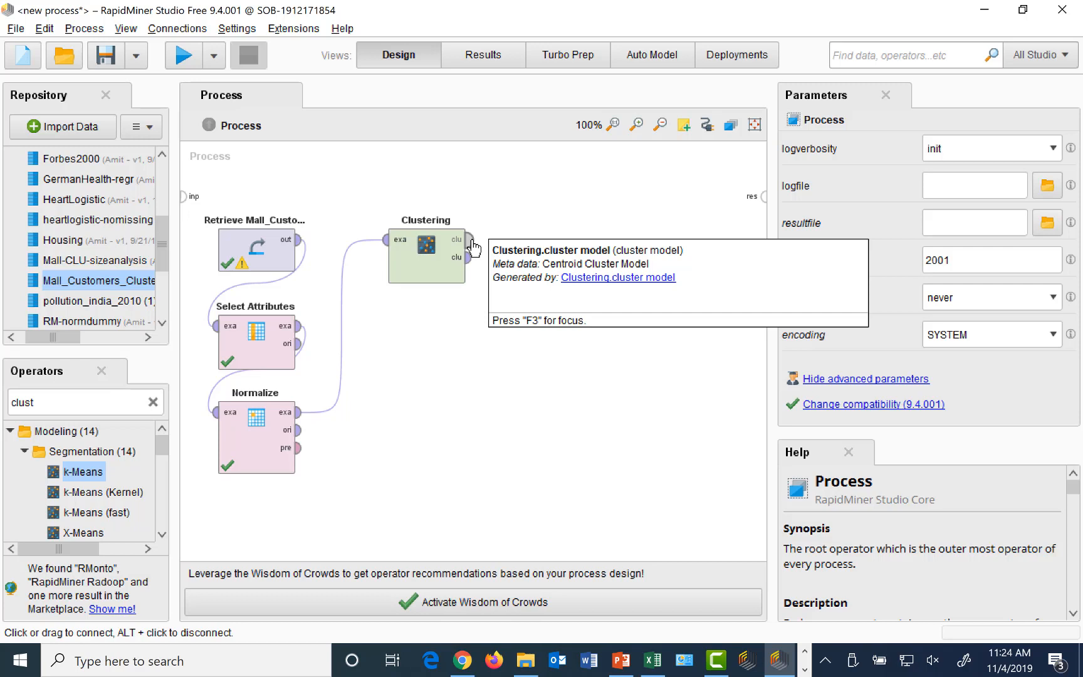
Step: Connect the cluster model and clustered set outputs of Clustering to the process results and run the process
click(470, 241)
click(764, 197)
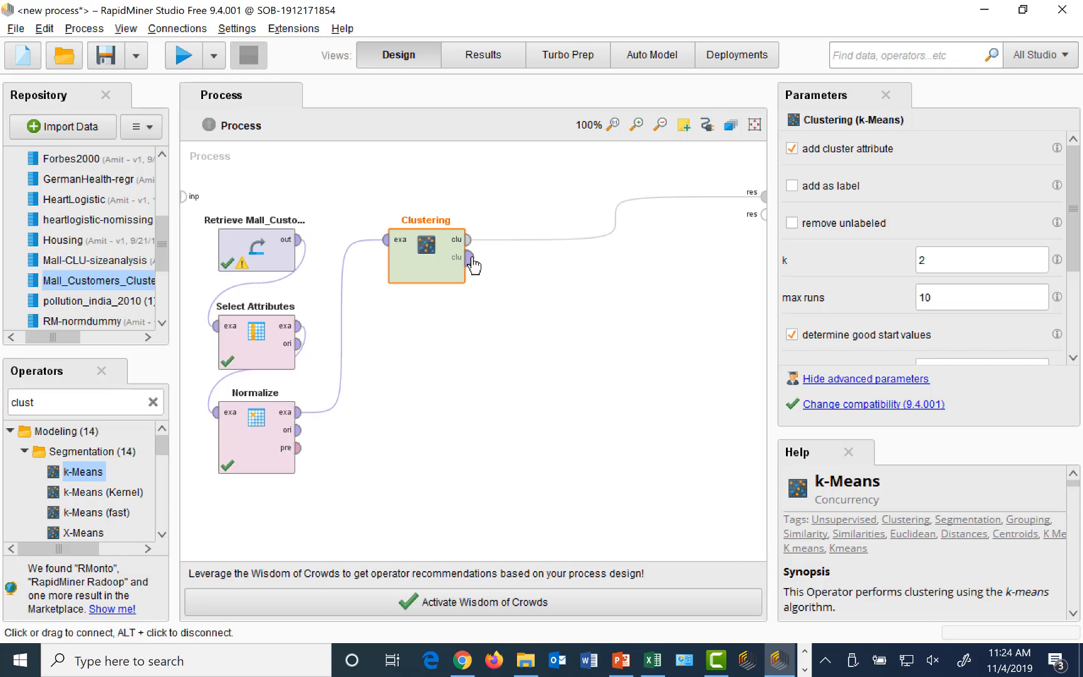
mouse_move(471, 266)
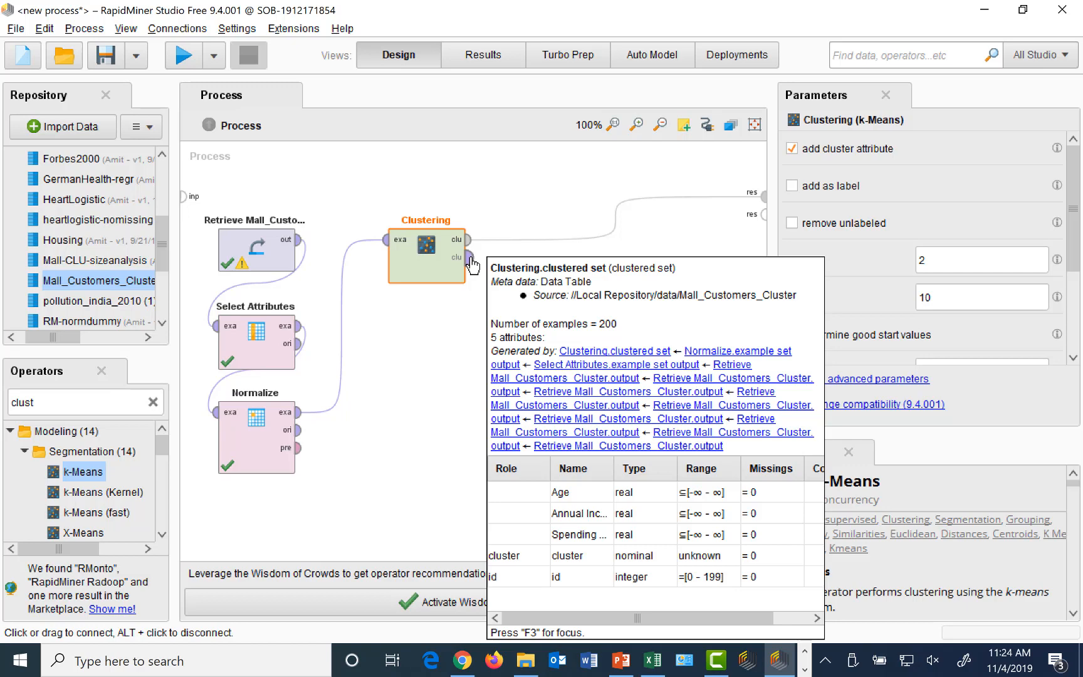
click(469, 257)
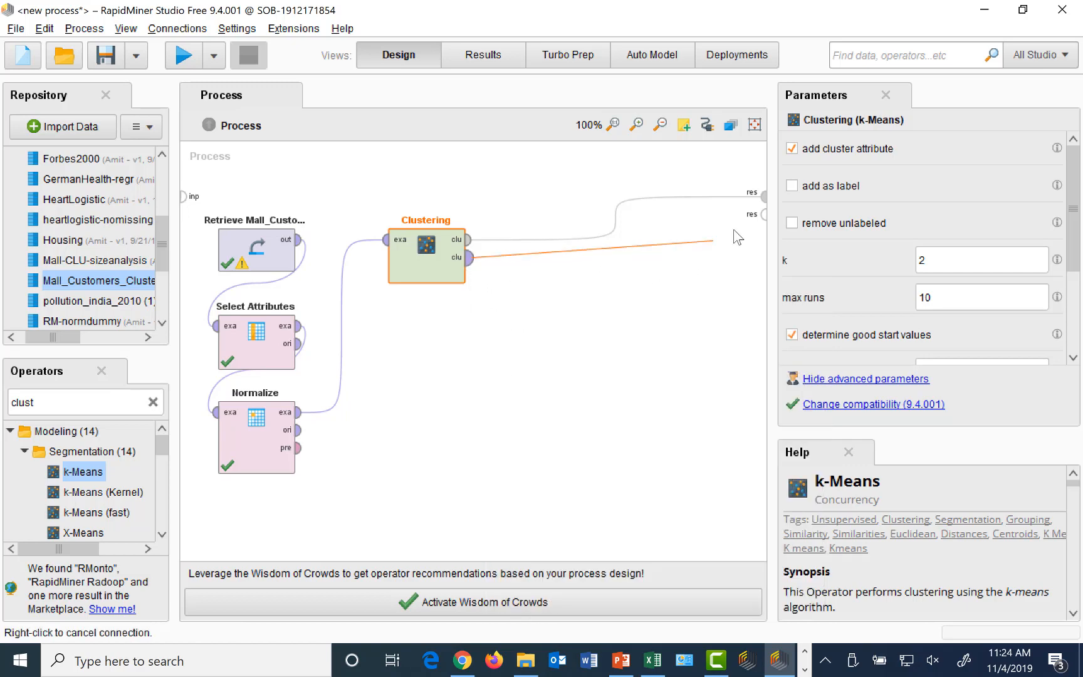
click(761, 216)
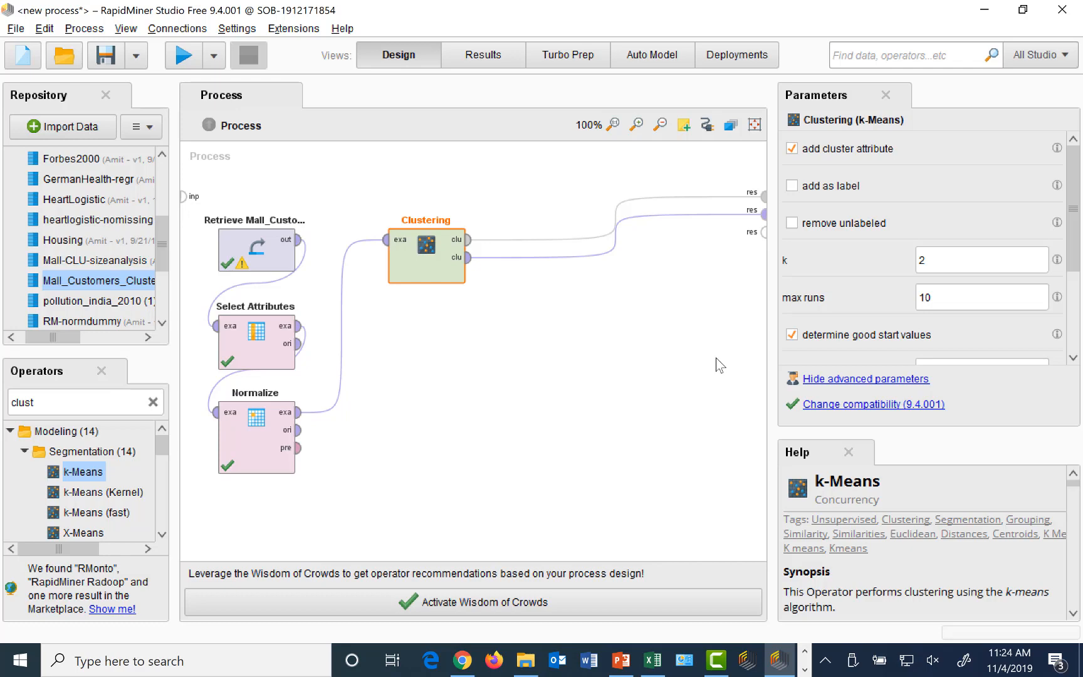
click(185, 58)
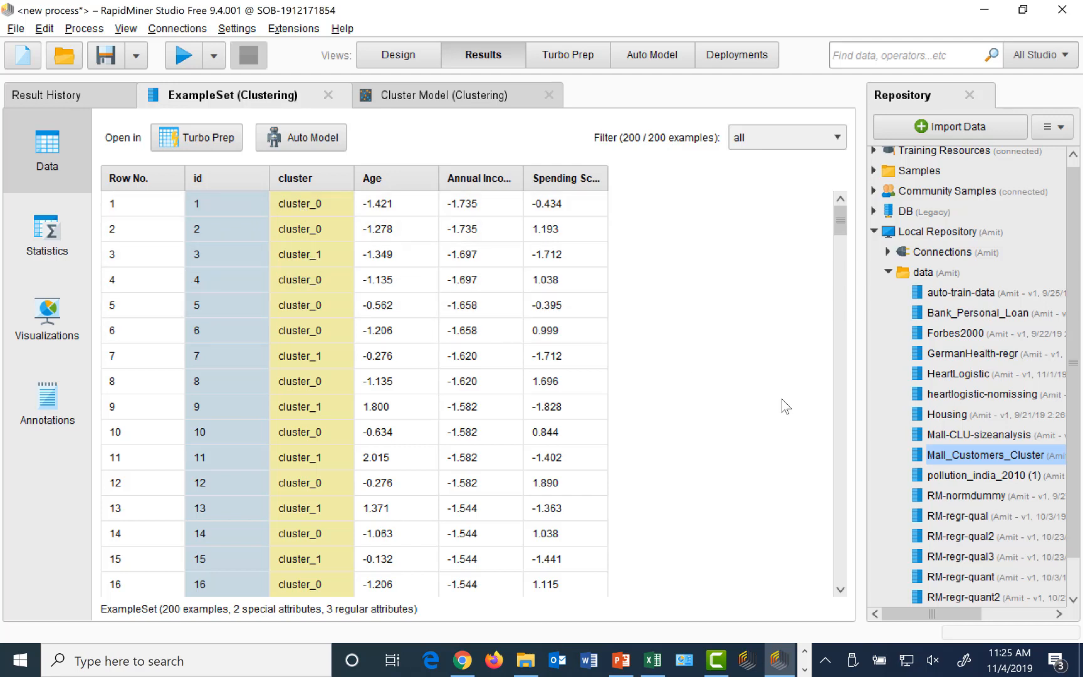
Step: Examine the cluster model's item counts and its folder view, opening the details of example 10 in cluster_0
click(425, 106)
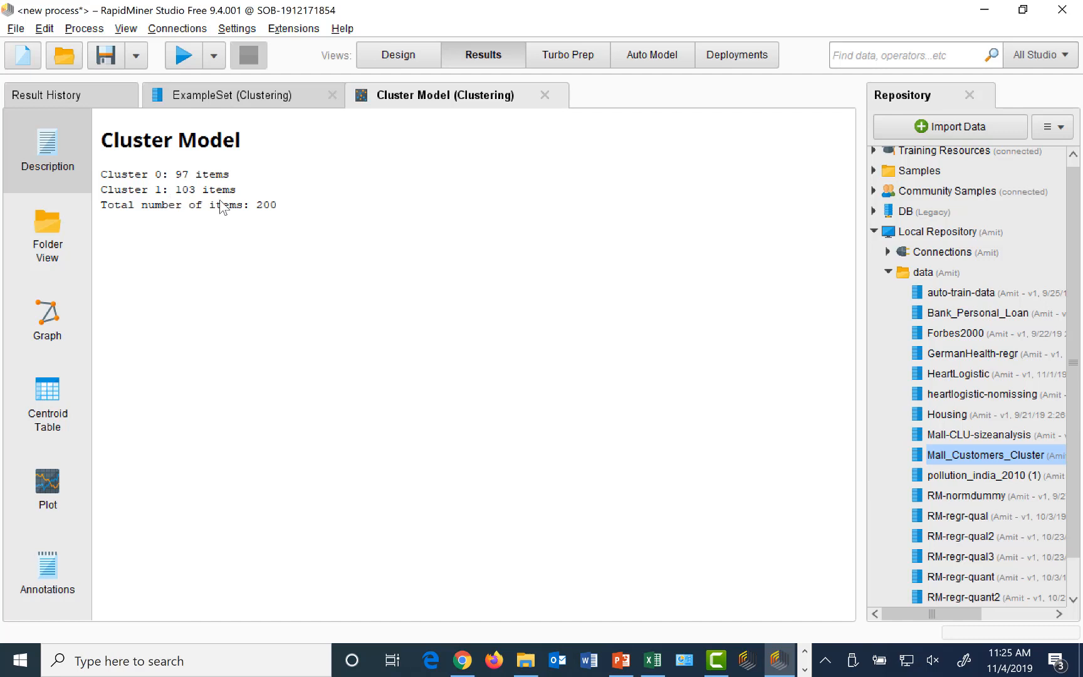
click(43, 233)
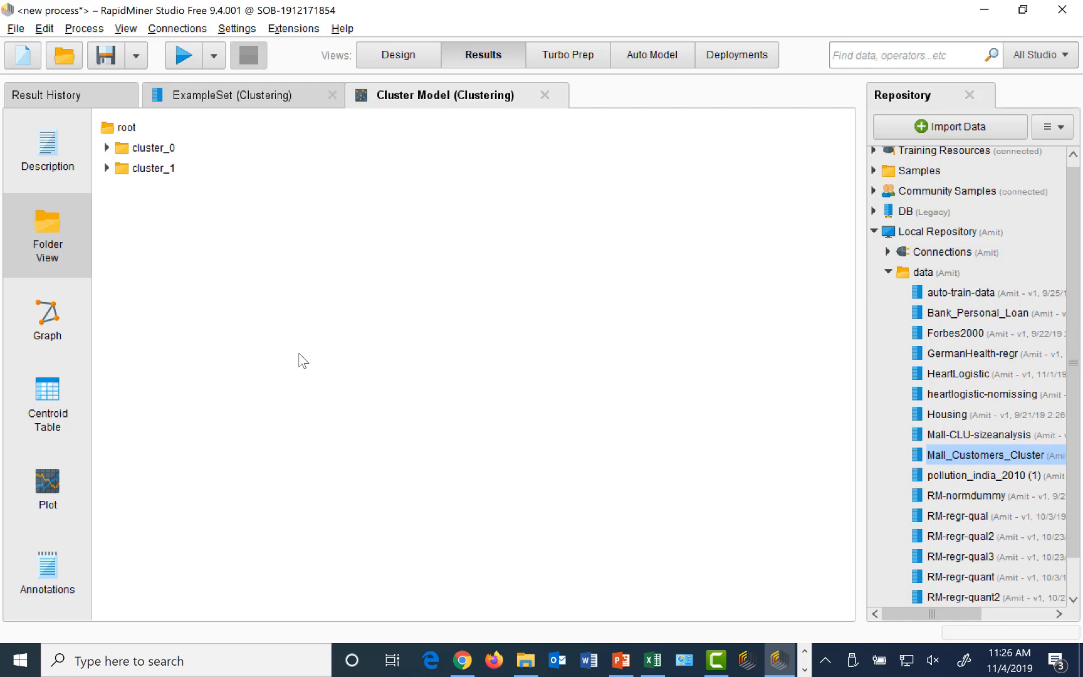
click(107, 148)
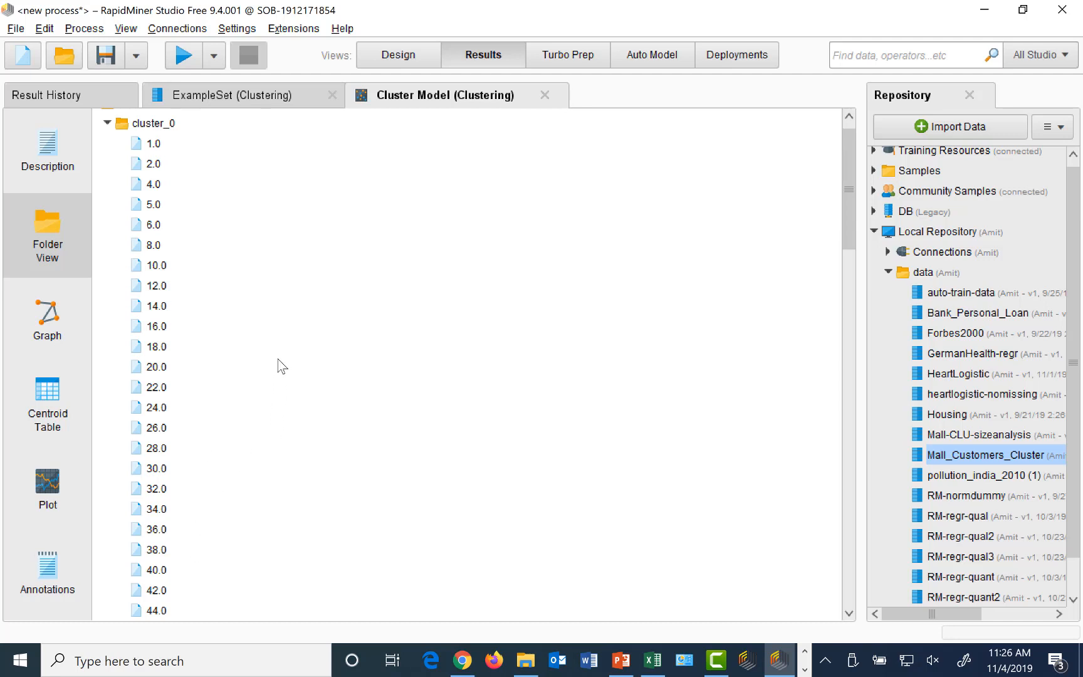
double_click(143, 268)
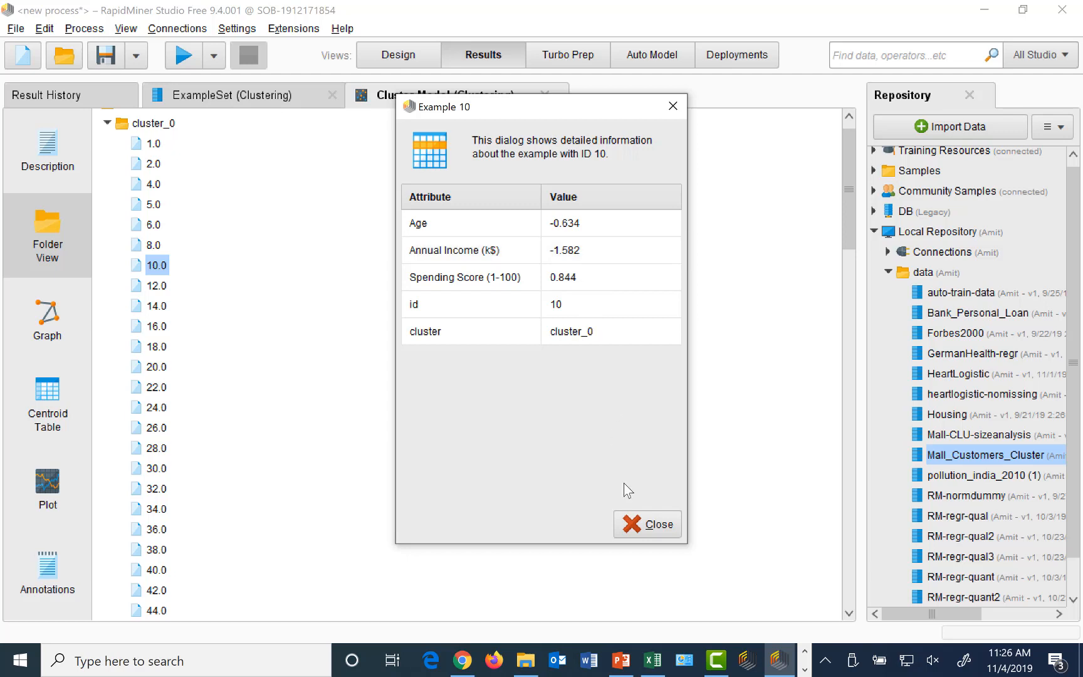
click(661, 525)
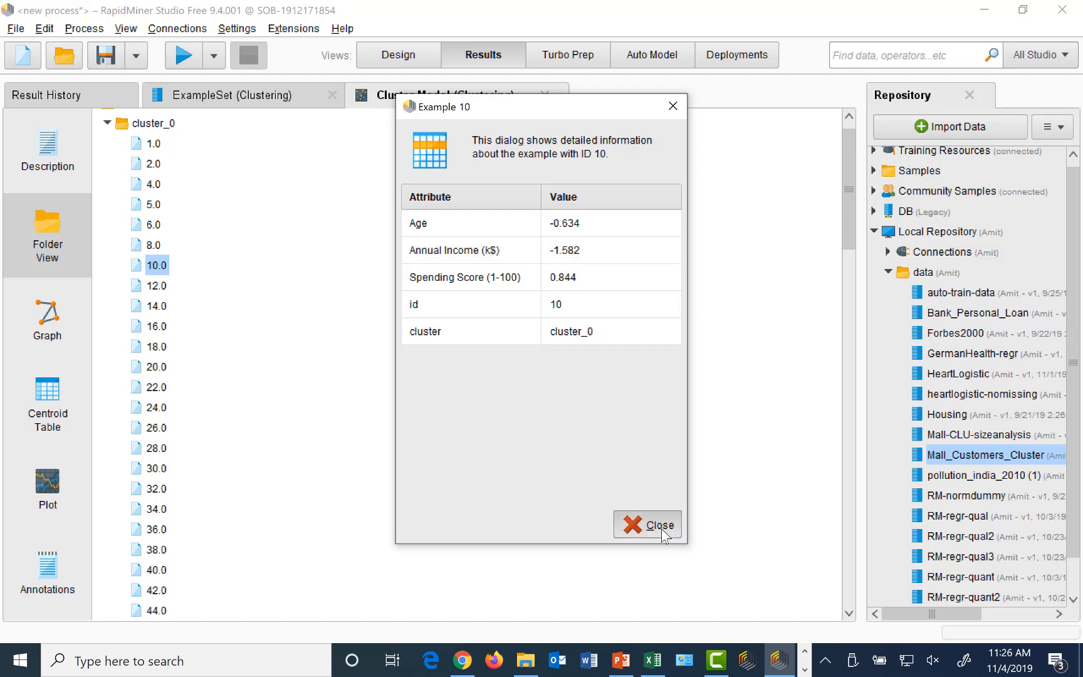
click(106, 123)
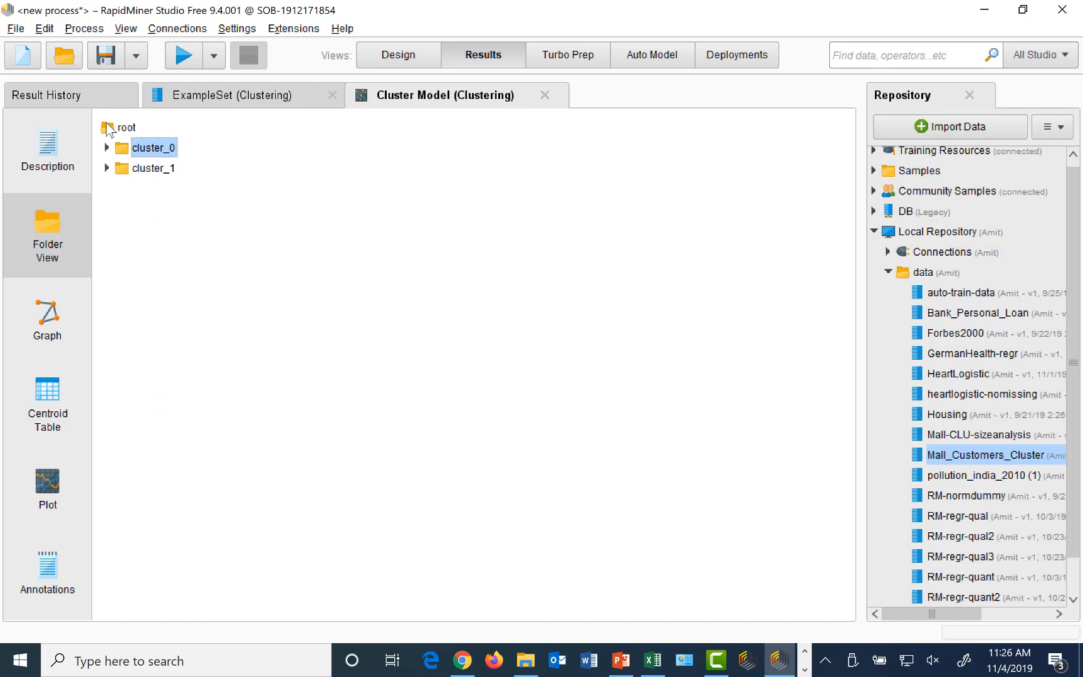
Step: Examine the cluster model graph, checking the size of clusters 0 and 1 and the details of example 16 in cluster 0
click(50, 324)
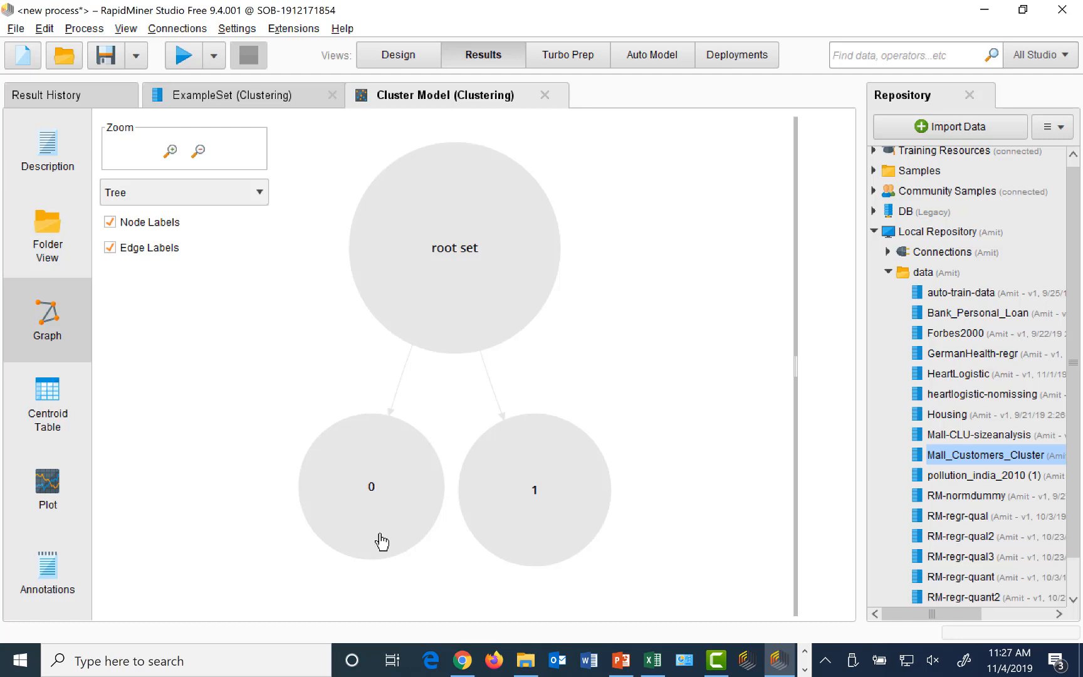
mouse_move(381, 540)
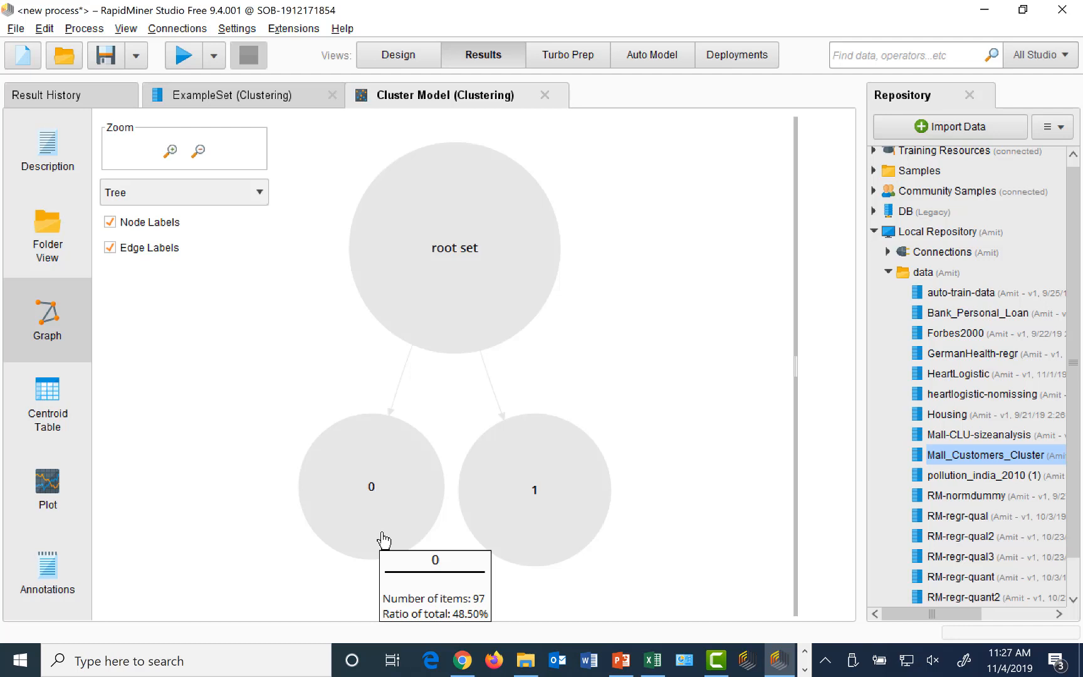
mouse_move(581, 517)
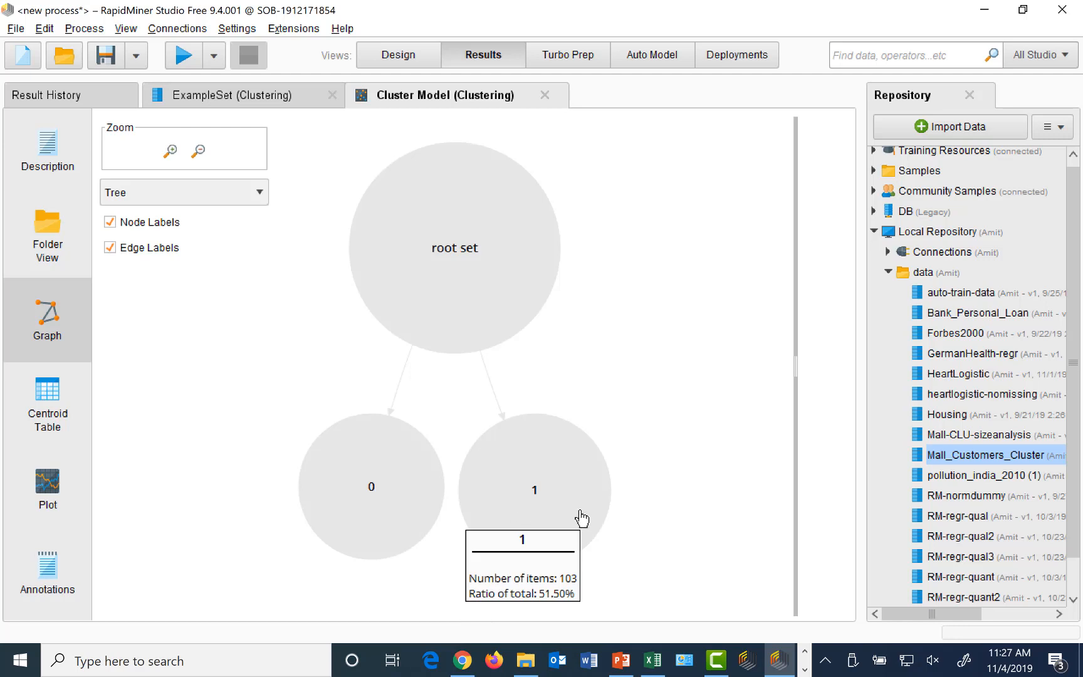
click(392, 476)
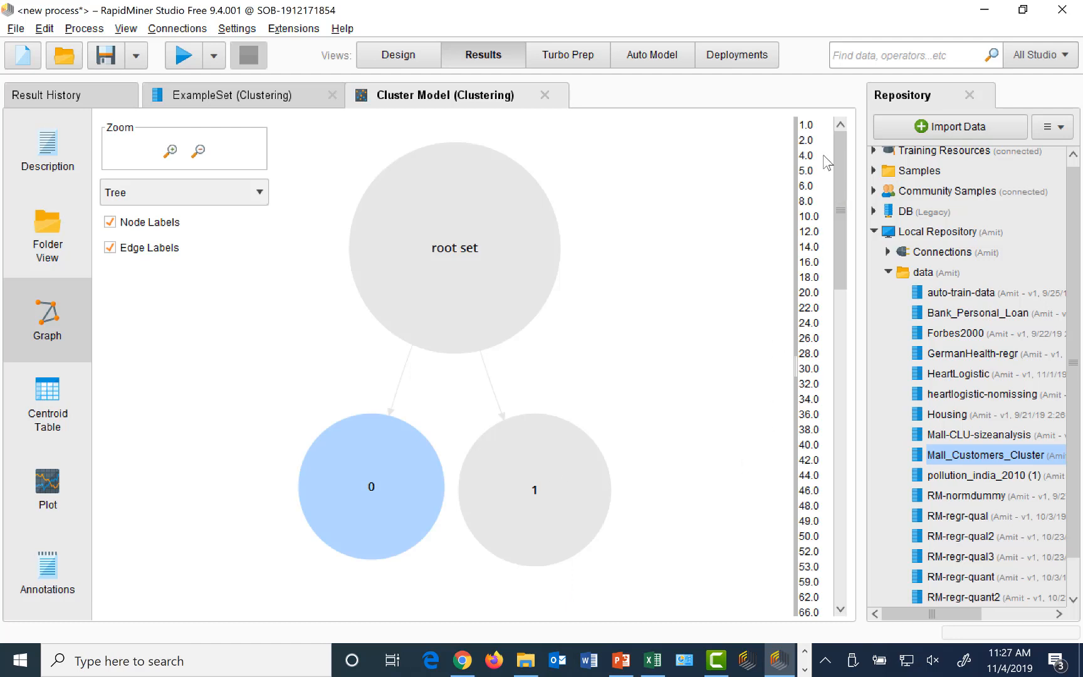
double_click(816, 263)
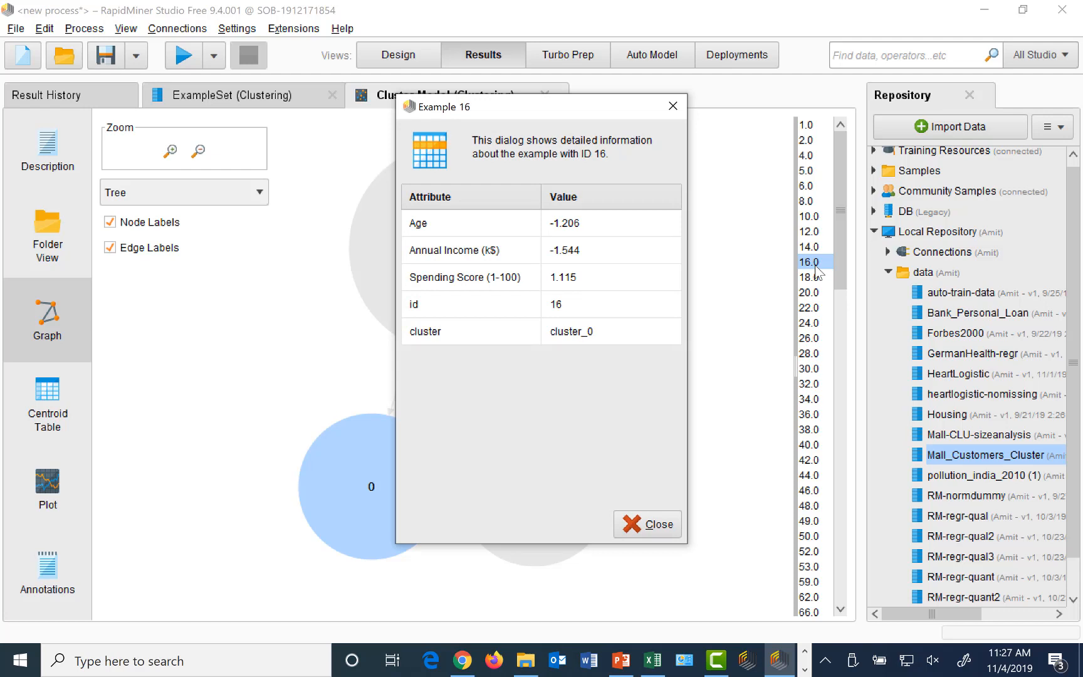
click(652, 523)
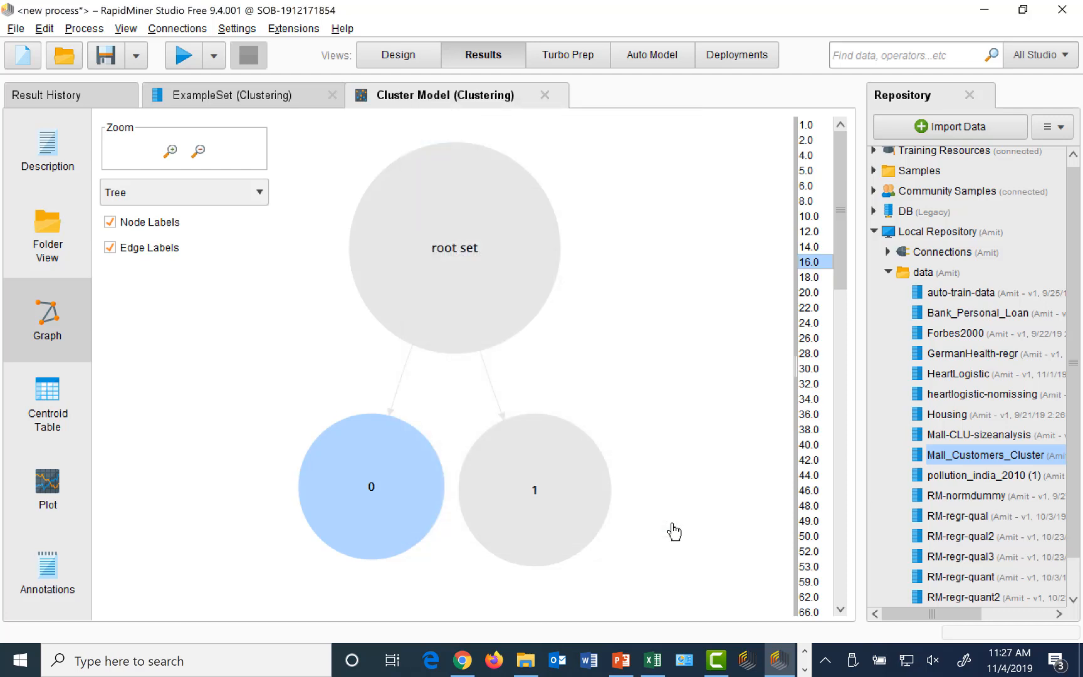
Step: Compare the two clusters' Age, Annual Income and Spending Score centroids in the centroid table and the plot
click(41, 392)
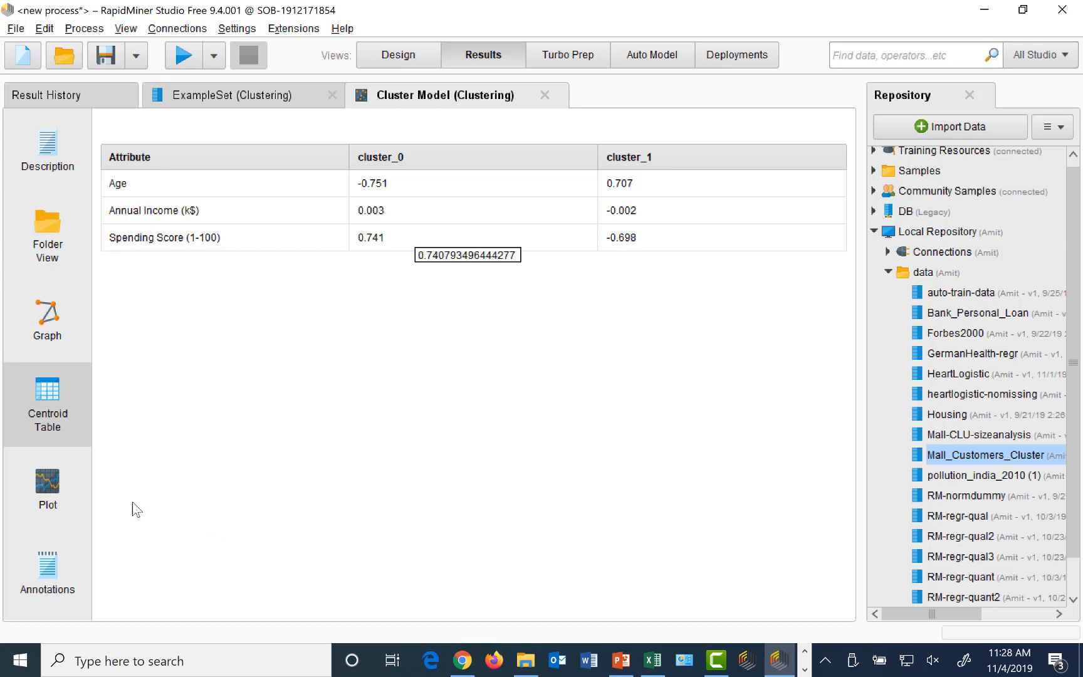
click(50, 495)
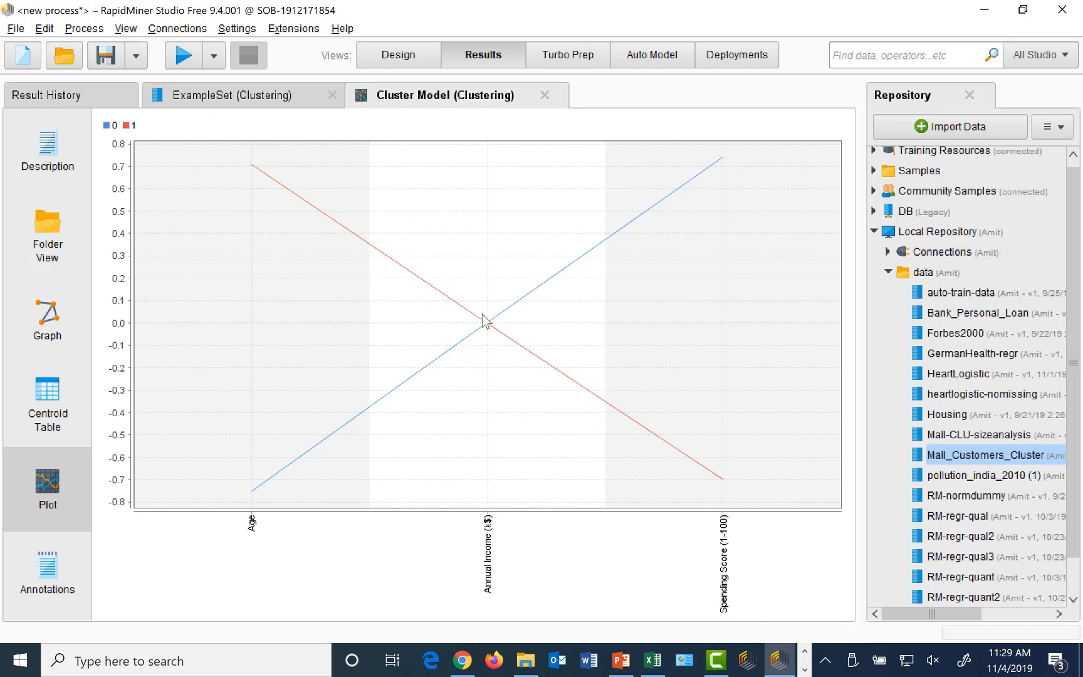
Step: Back in the process design, set k to 3 for the k-Means Clustering operator and rerun the process
click(423, 56)
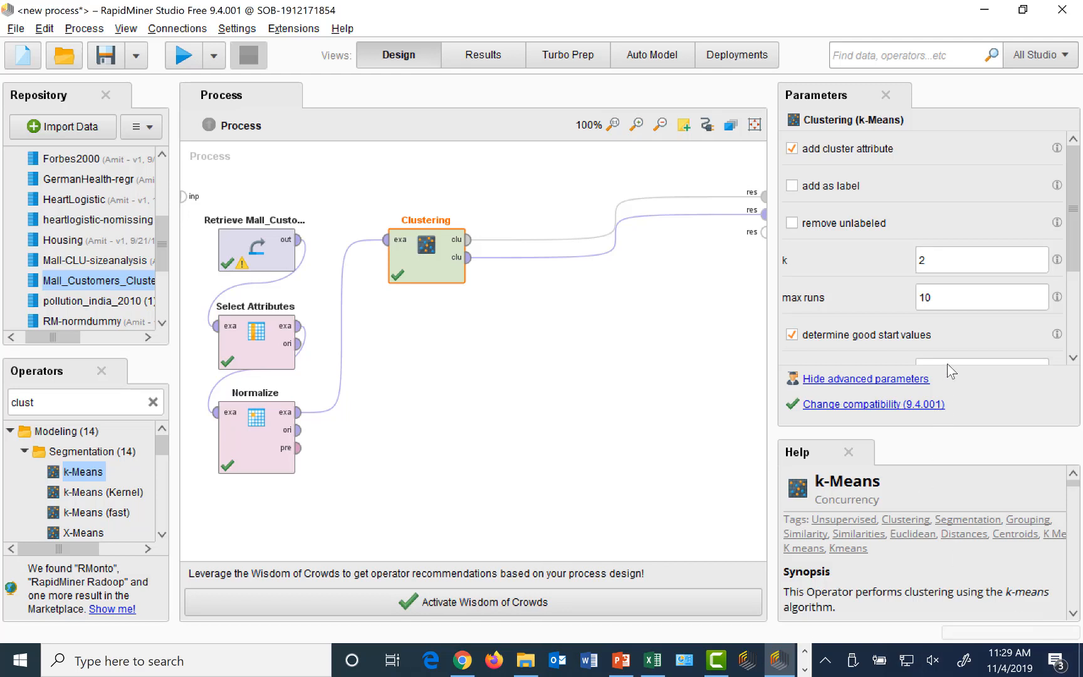
click(941, 261)
key(BackSpace)
text(3)
click(183, 56)
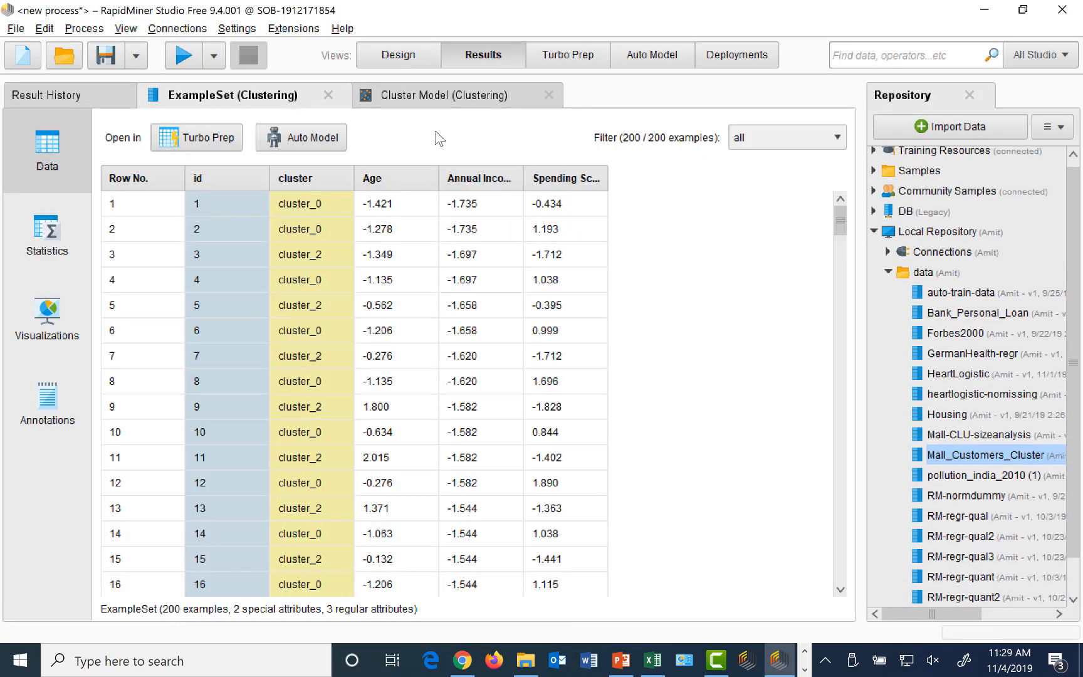
Step: Examine the item counts and the centroid plot of the new three-cluster model
click(427, 100)
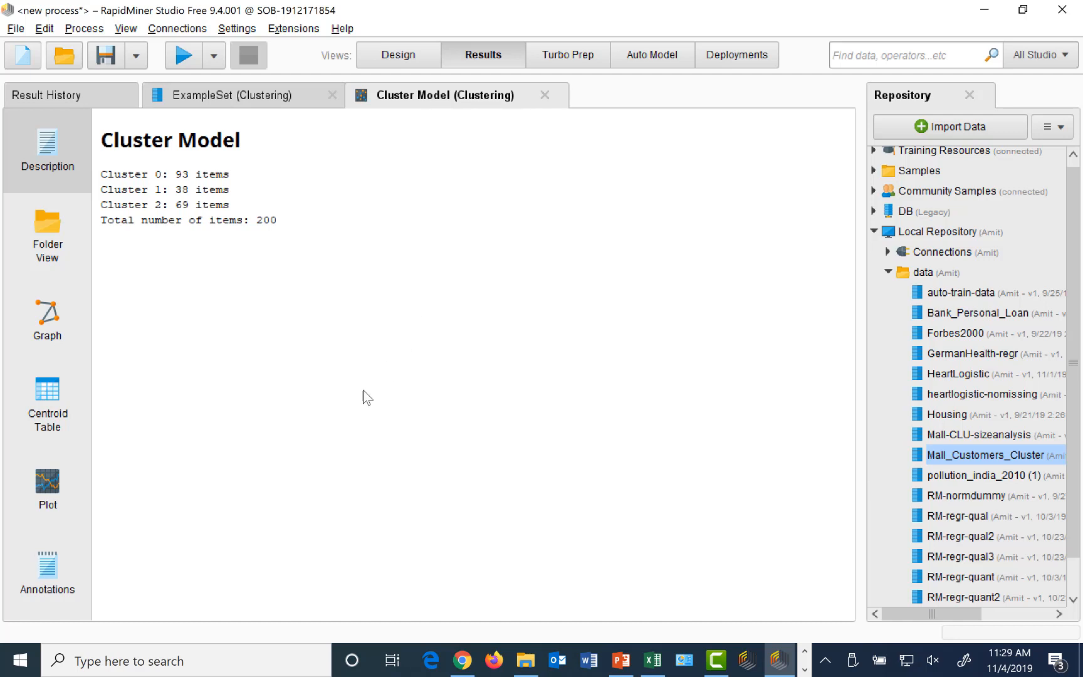
click(49, 490)
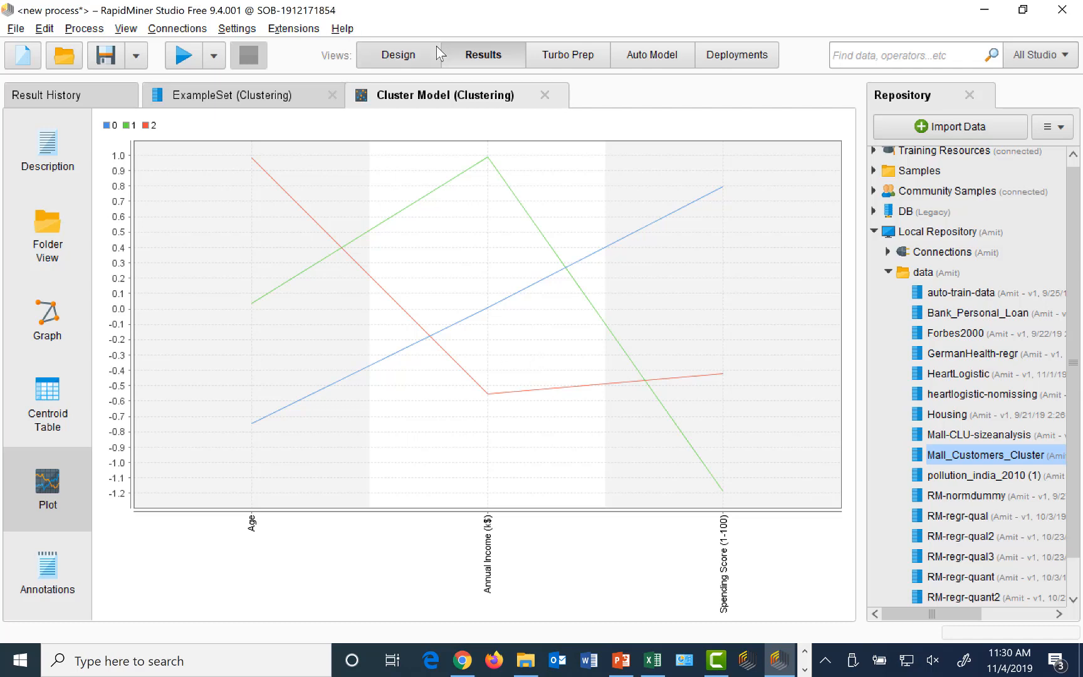
Step: Return to the process design, find the Cluster Distance Performance operator and place it in line with Clustering, to its right
click(409, 61)
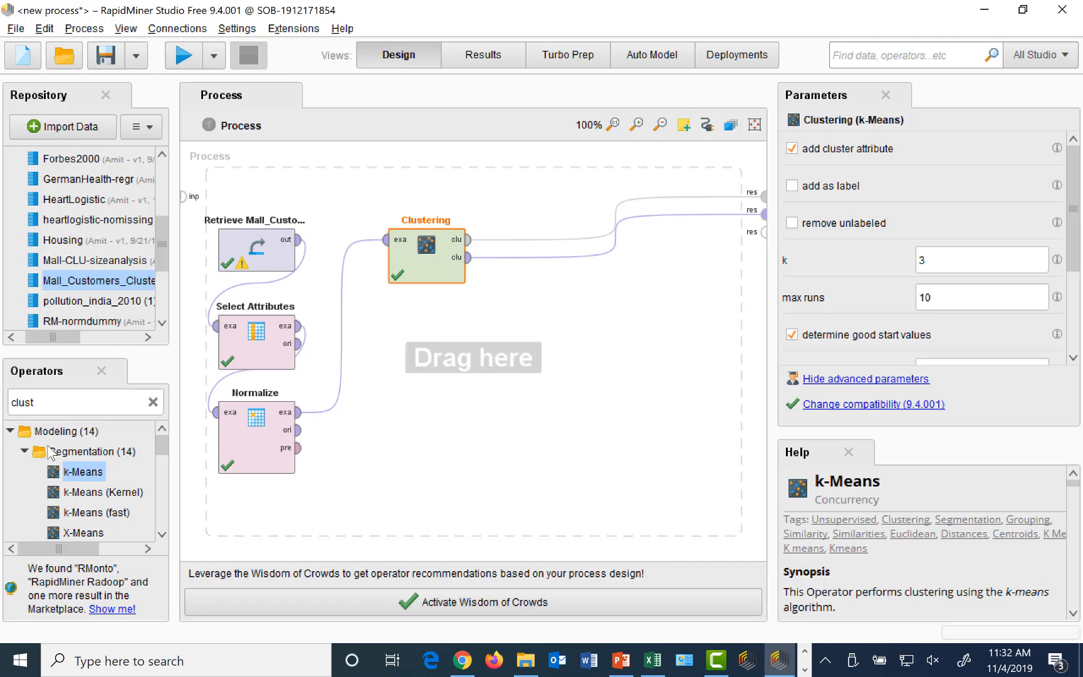
double_click(59, 406)
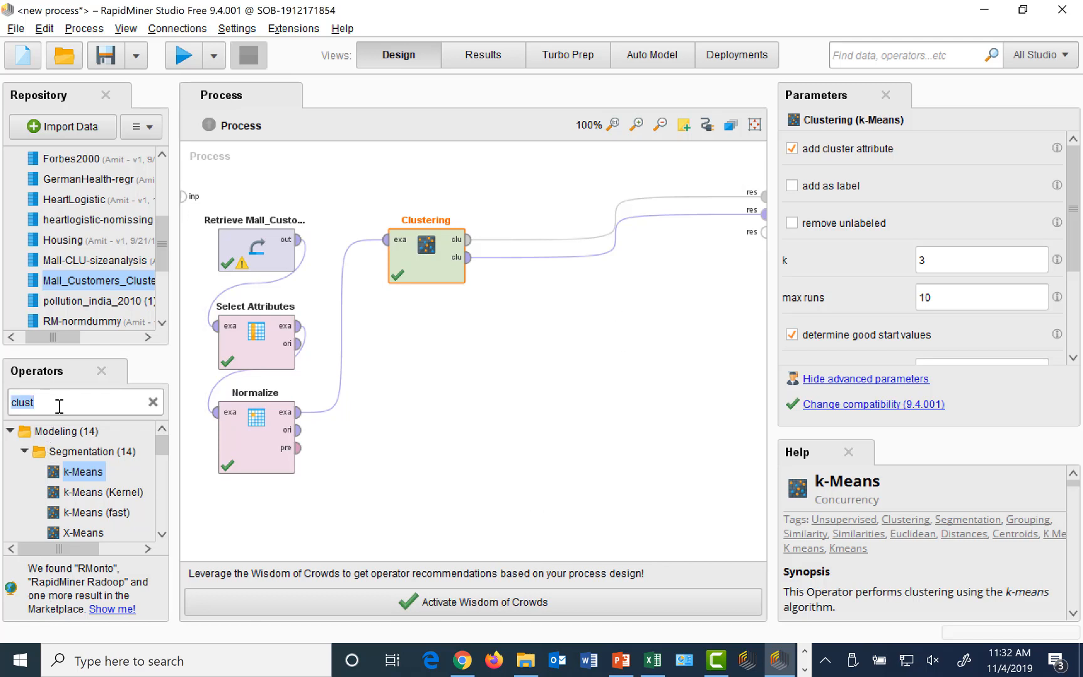
text(performance)
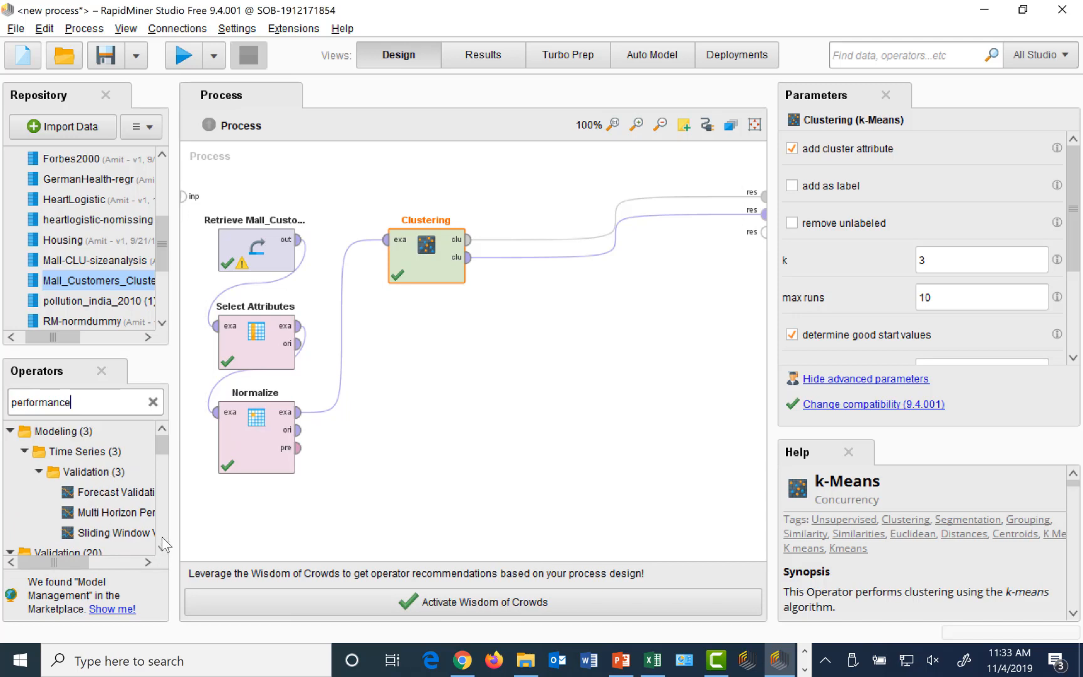
scroll(163, 464, down, 1)
scroll(163, 460, down, 5)
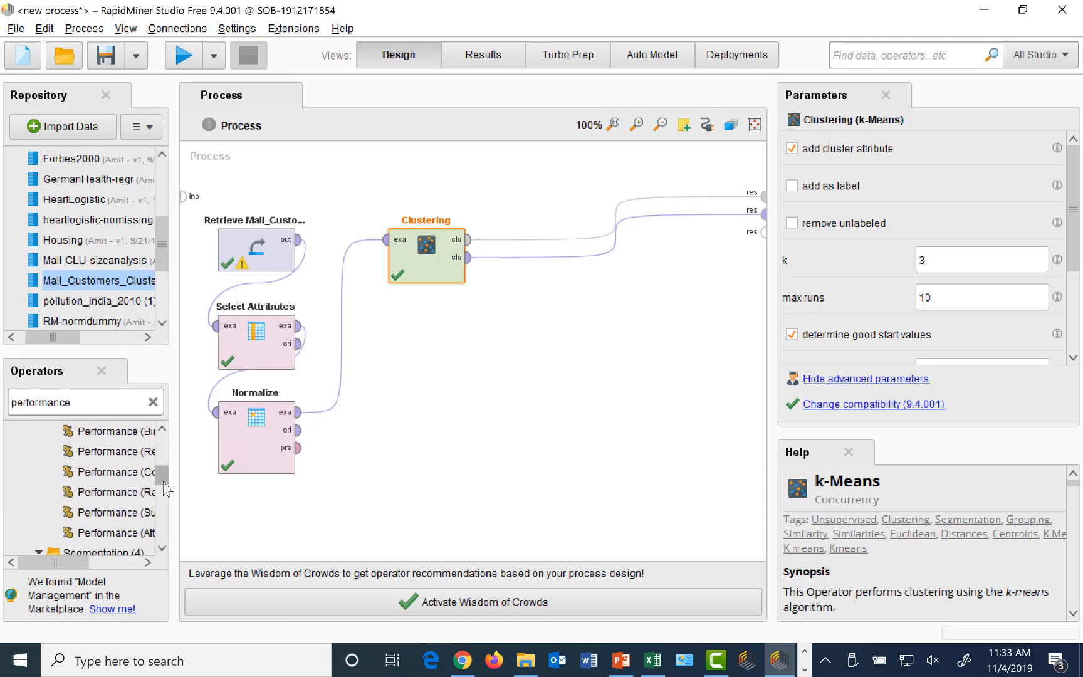
click(149, 562)
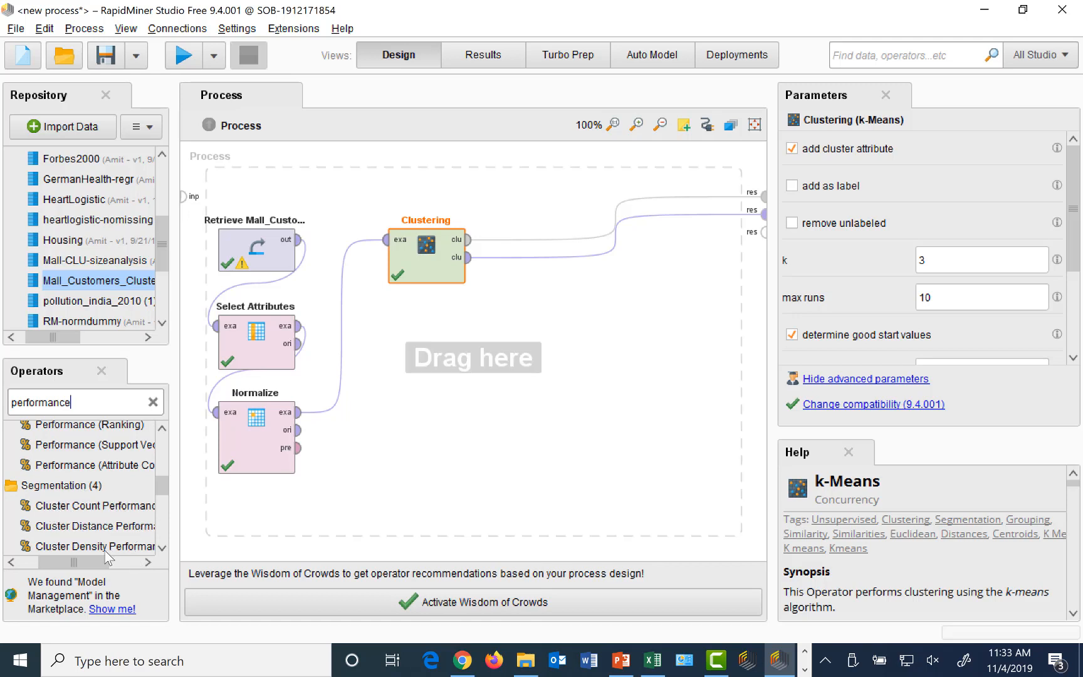
click(75, 531)
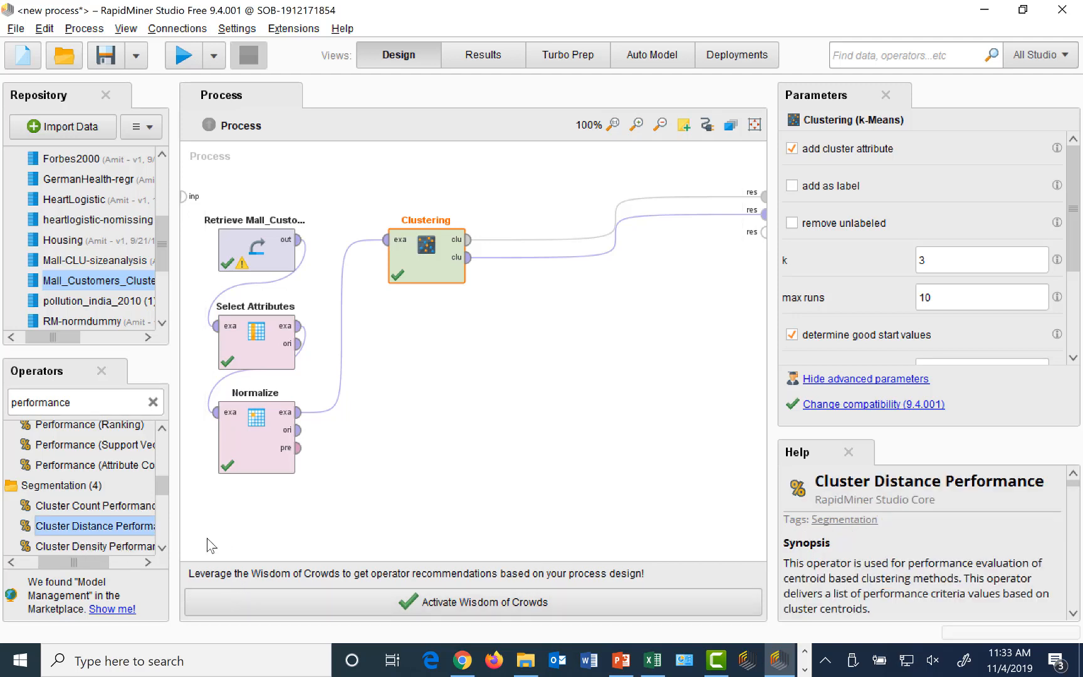
drag(76, 525, 607, 295)
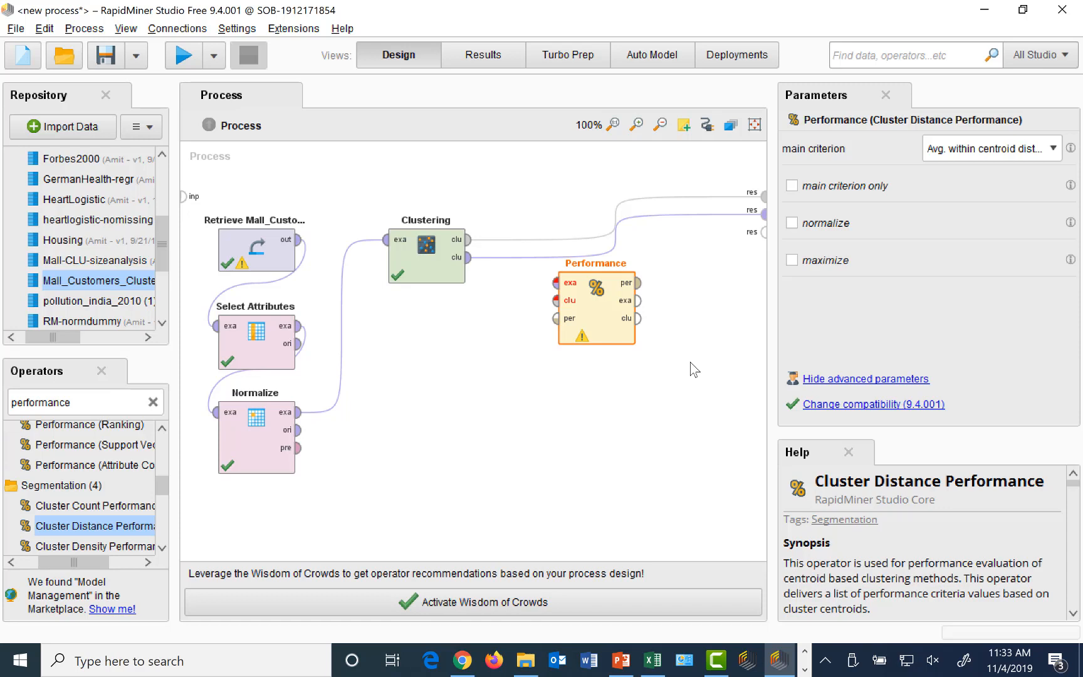
drag(620, 327, 618, 271)
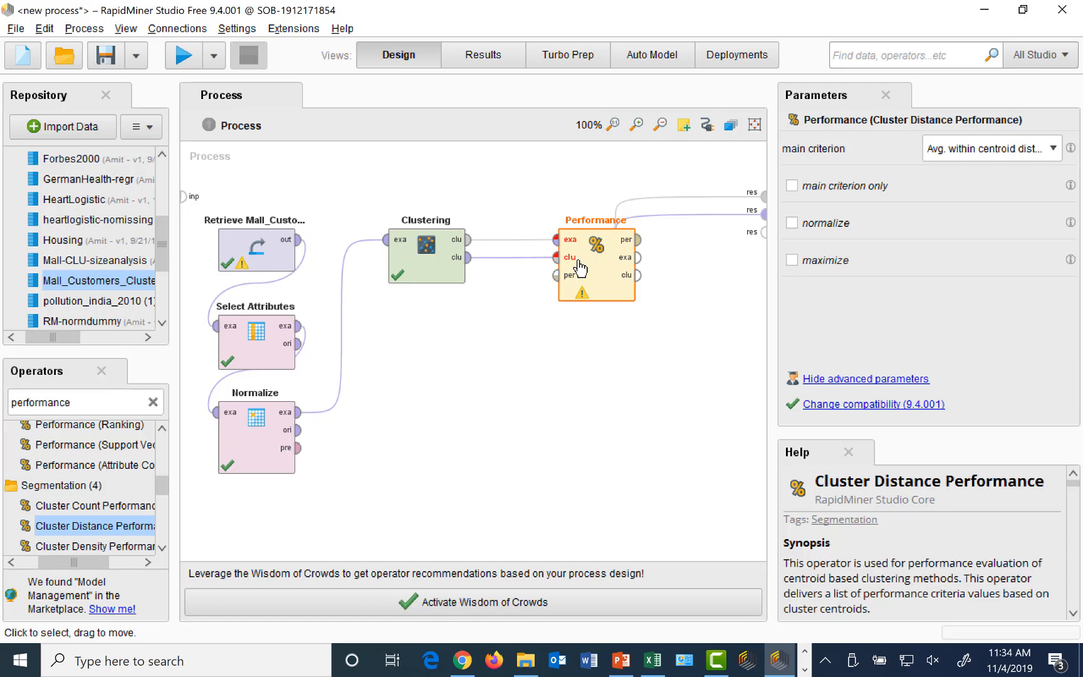
Step: Connect Clustering's cluster model output to Performance's clu input and its clustered set output to the exa input
click(469, 240)
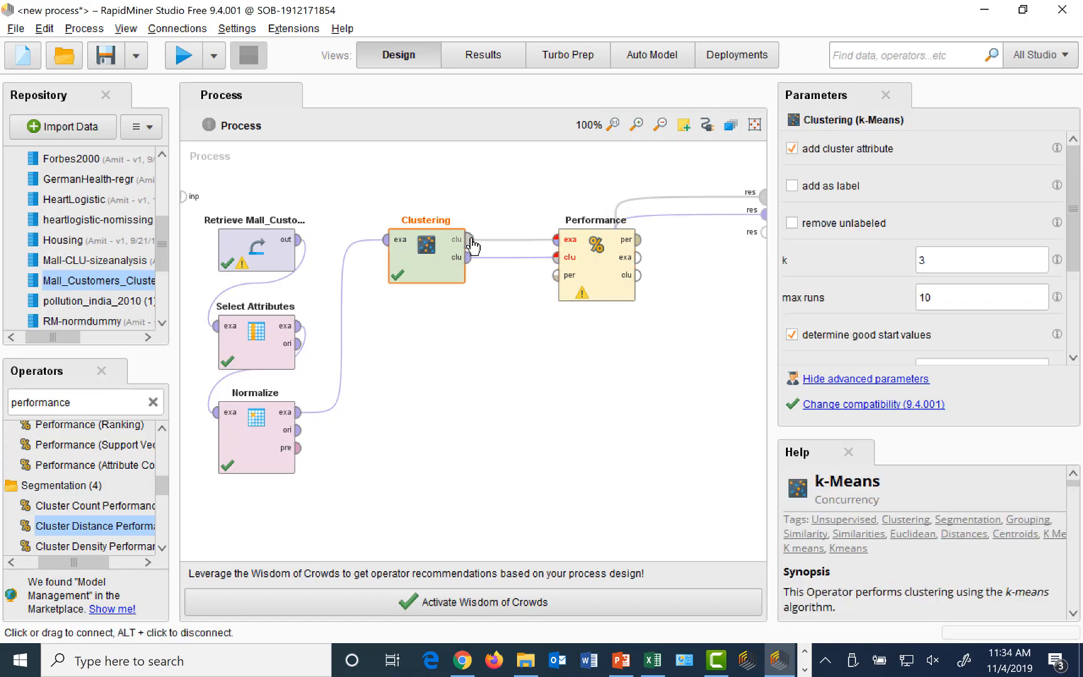
click(557, 257)
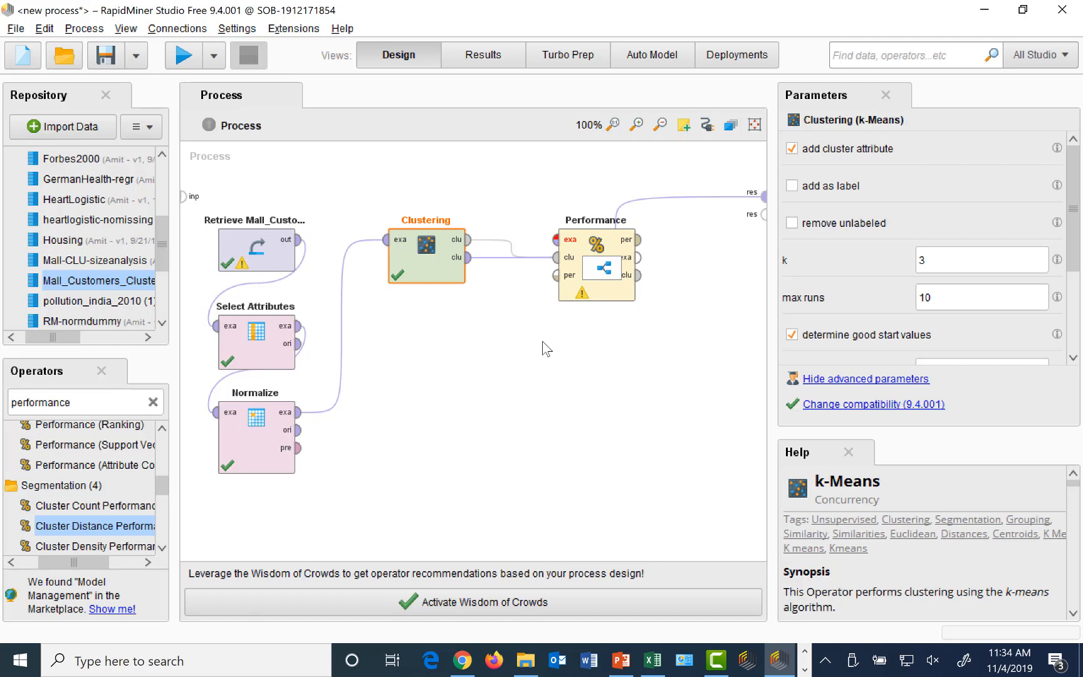
click(478, 259)
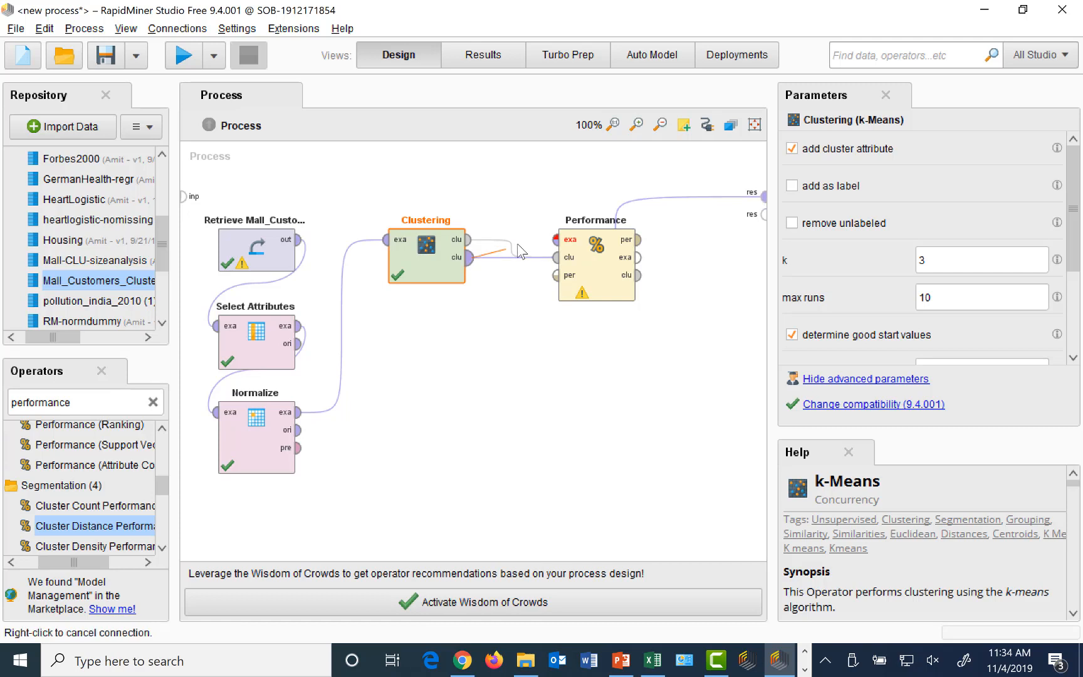
click(555, 240)
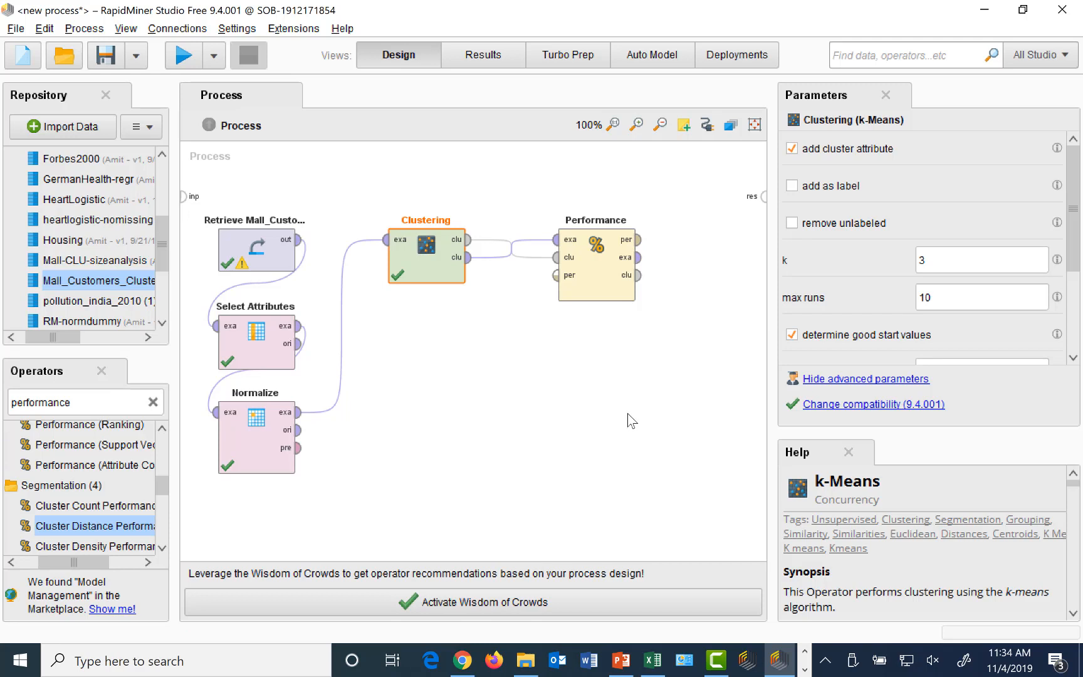
Step: Connect Performance's per, exa and clu outputs to the first three result ports of the process
click(638, 240)
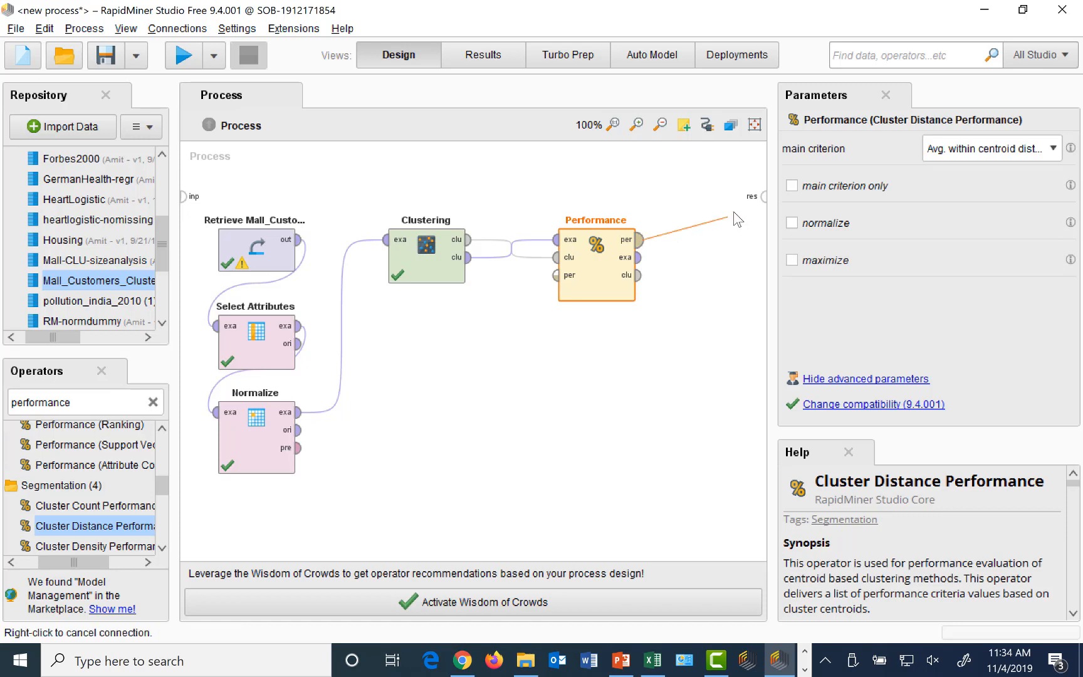
click(764, 199)
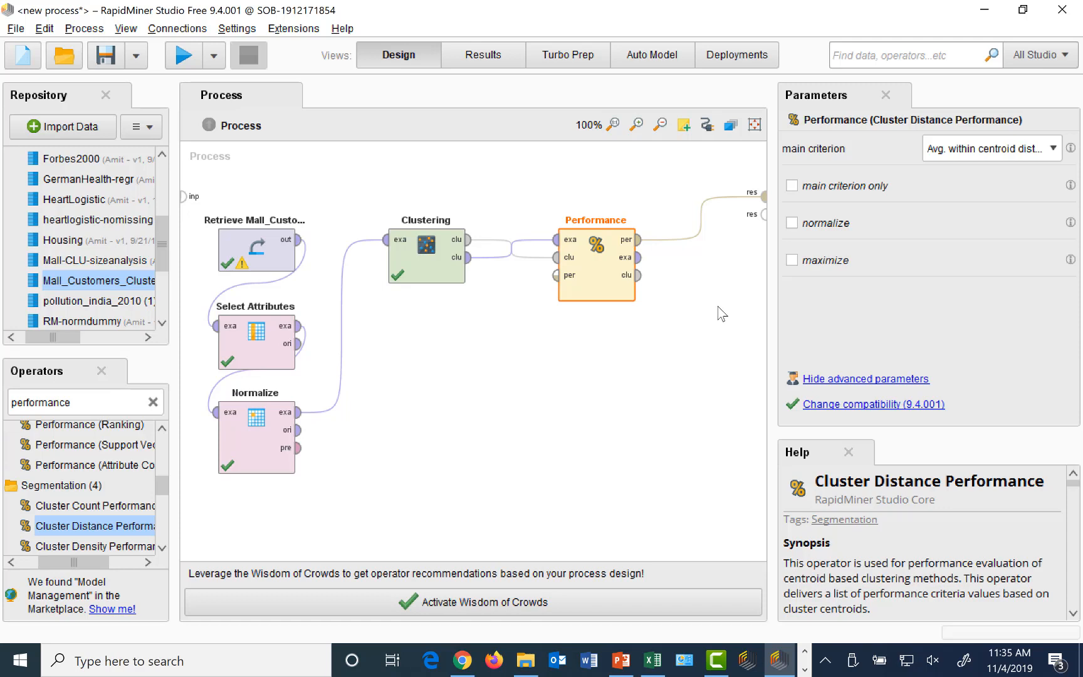
click(637, 257)
click(764, 214)
click(638, 275)
click(764, 231)
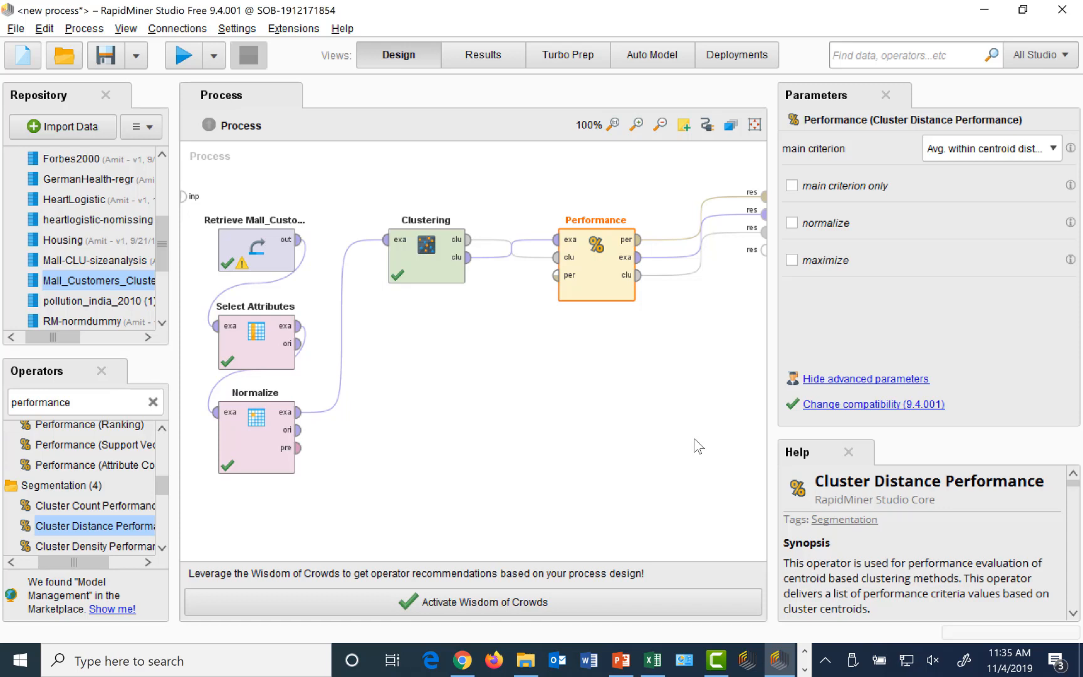
Step: Set k to 2 for the k-Means Clustering operator and run the process
click(438, 280)
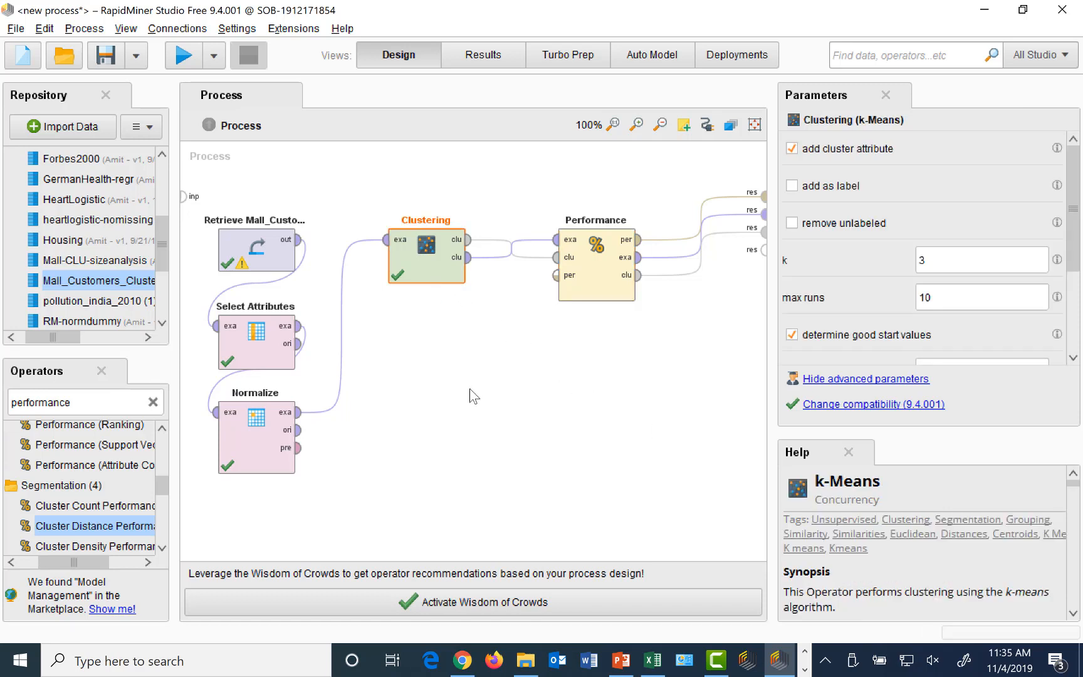
click(966, 259)
key(BackSpace)
text(2)
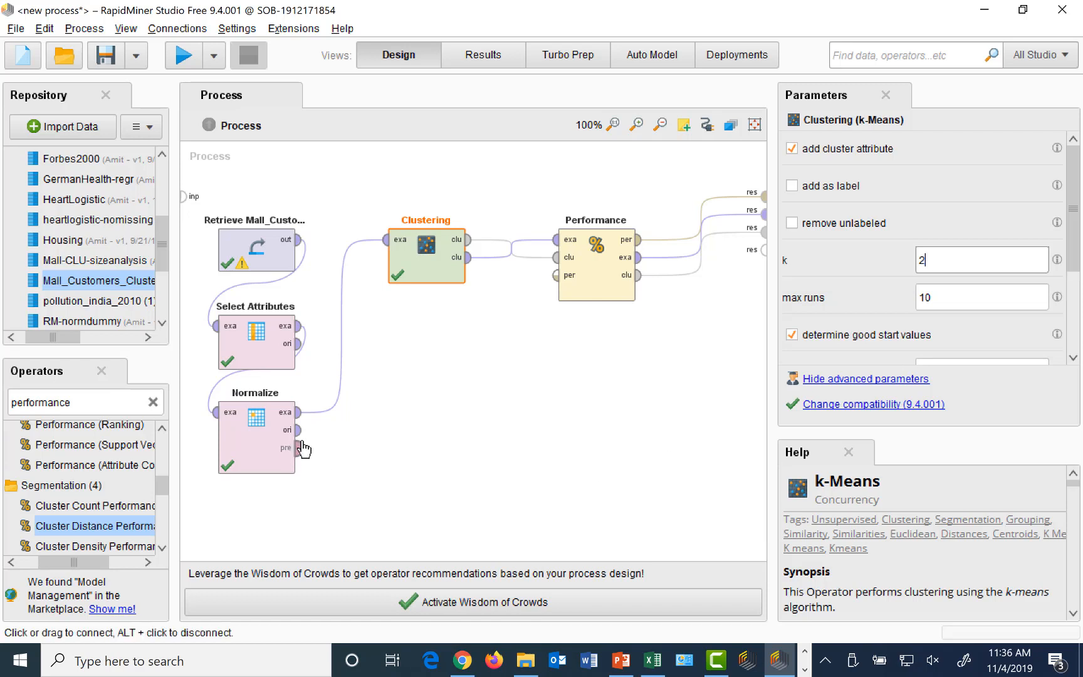
click(562, 443)
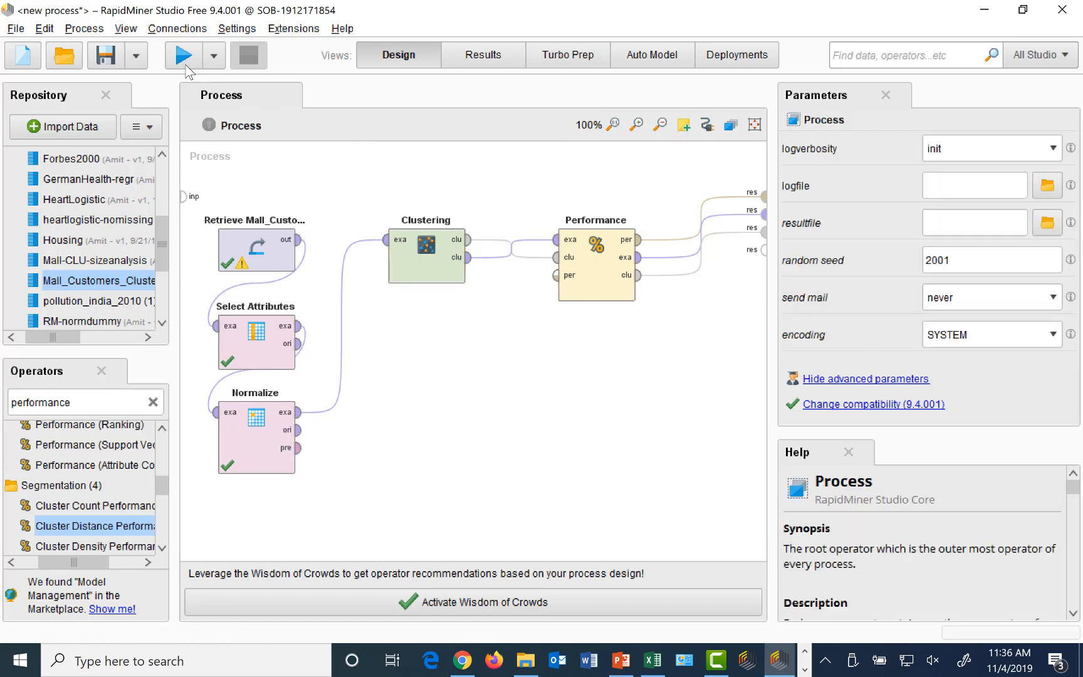
click(186, 57)
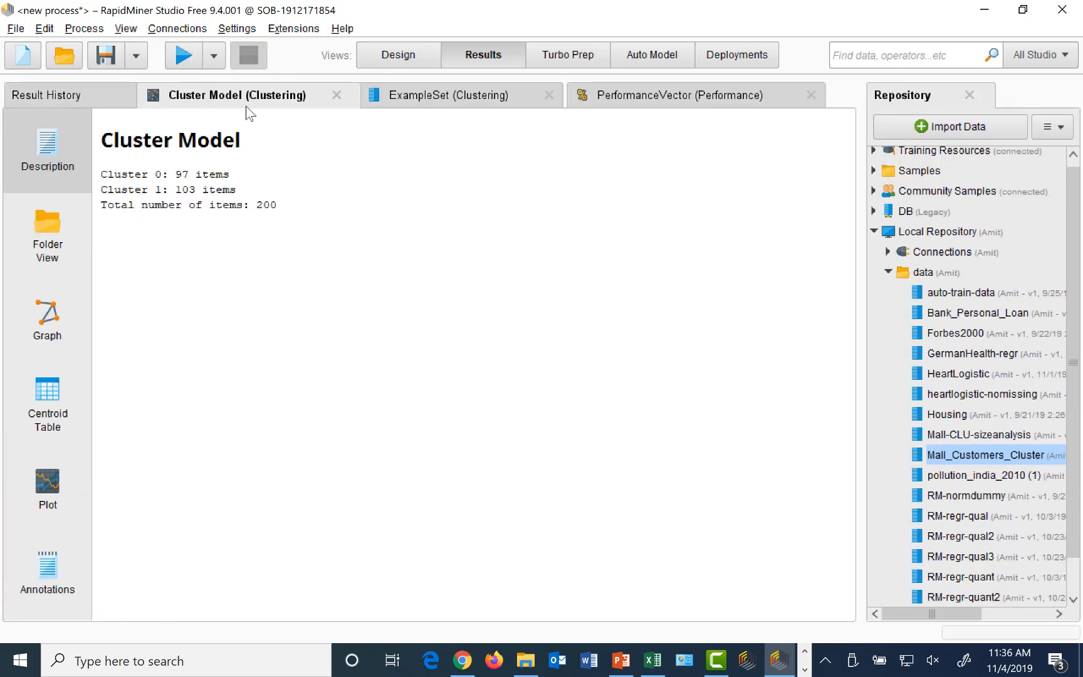
Step: Review the two-cluster results: clustered examples, cluster item counts, and the average within centroid distance overall and for each cluster
click(438, 100)
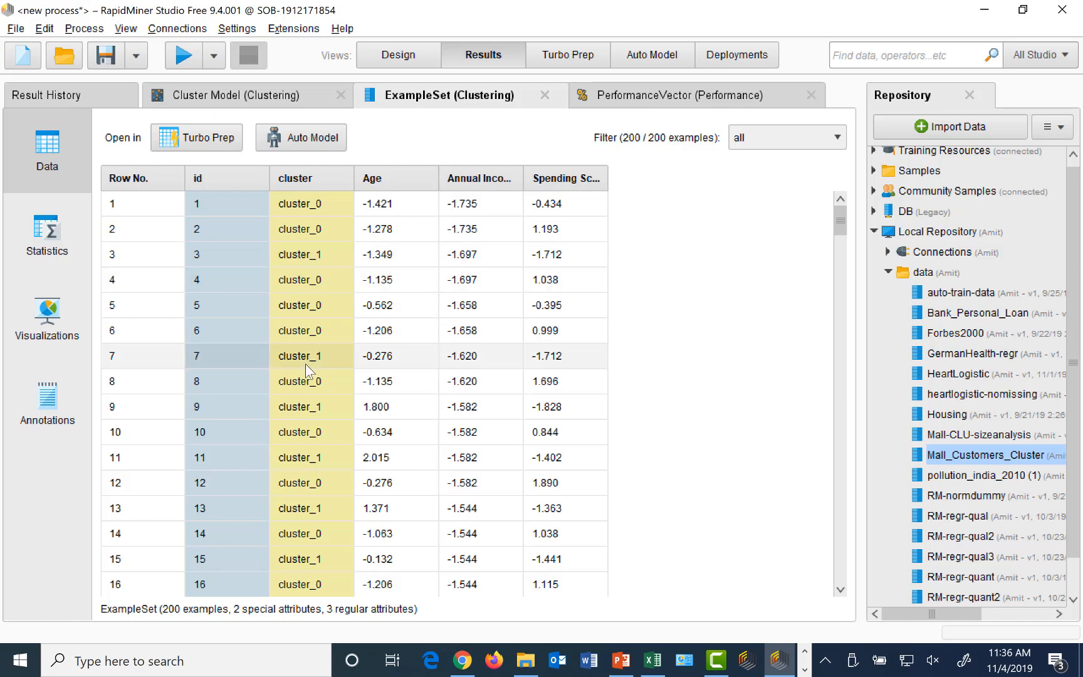
click(237, 100)
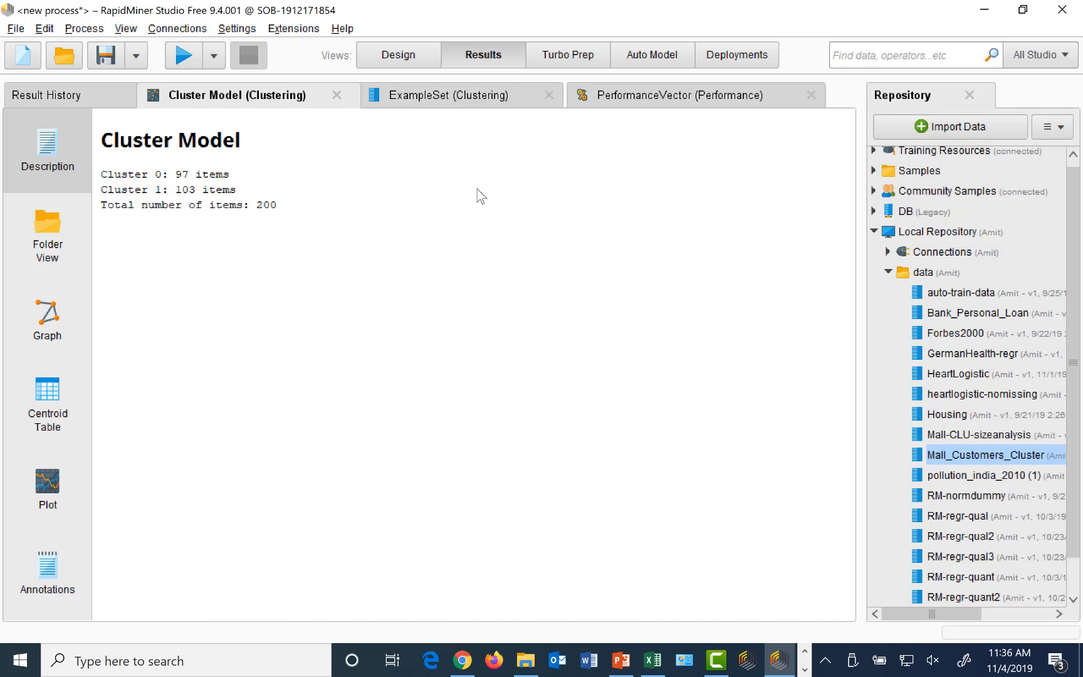
click(632, 108)
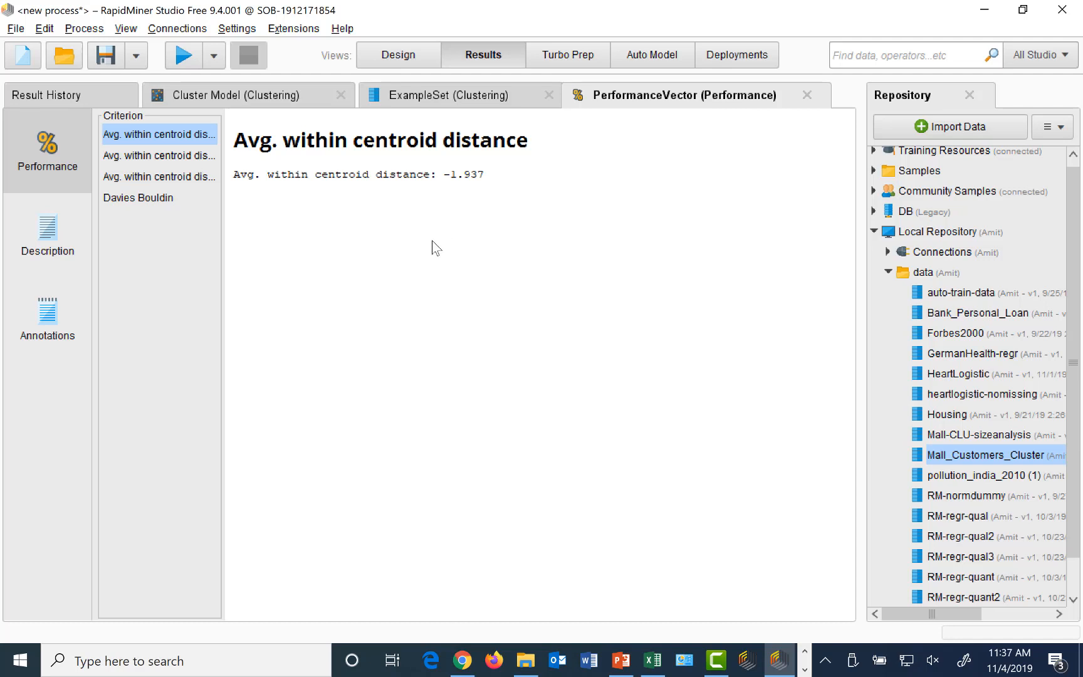
click(133, 158)
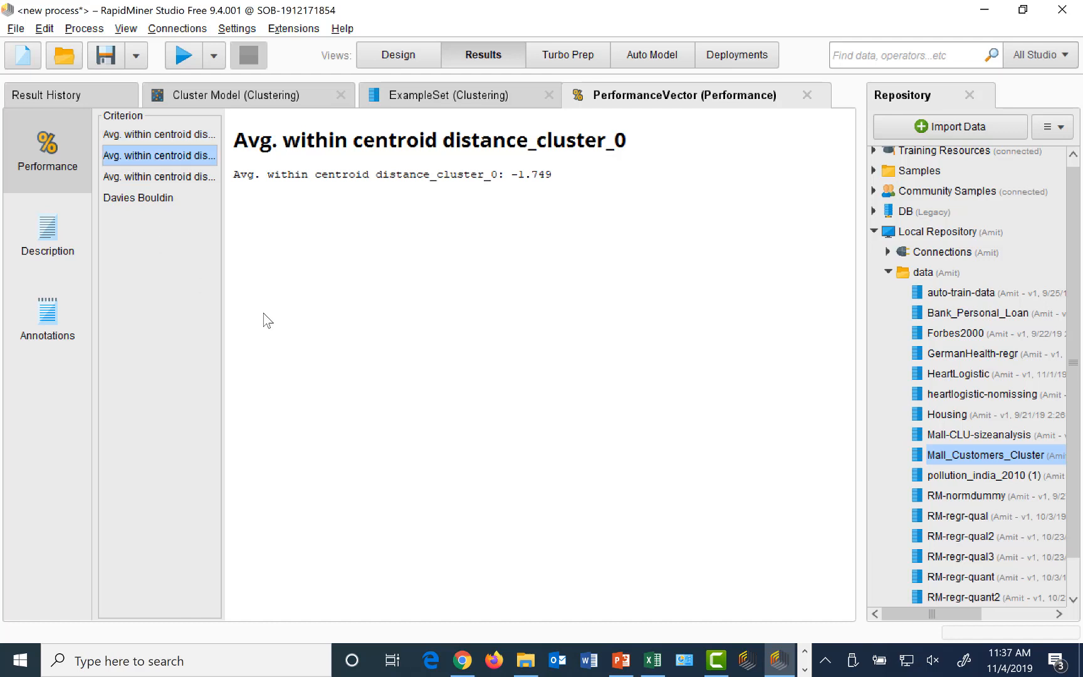
click(172, 178)
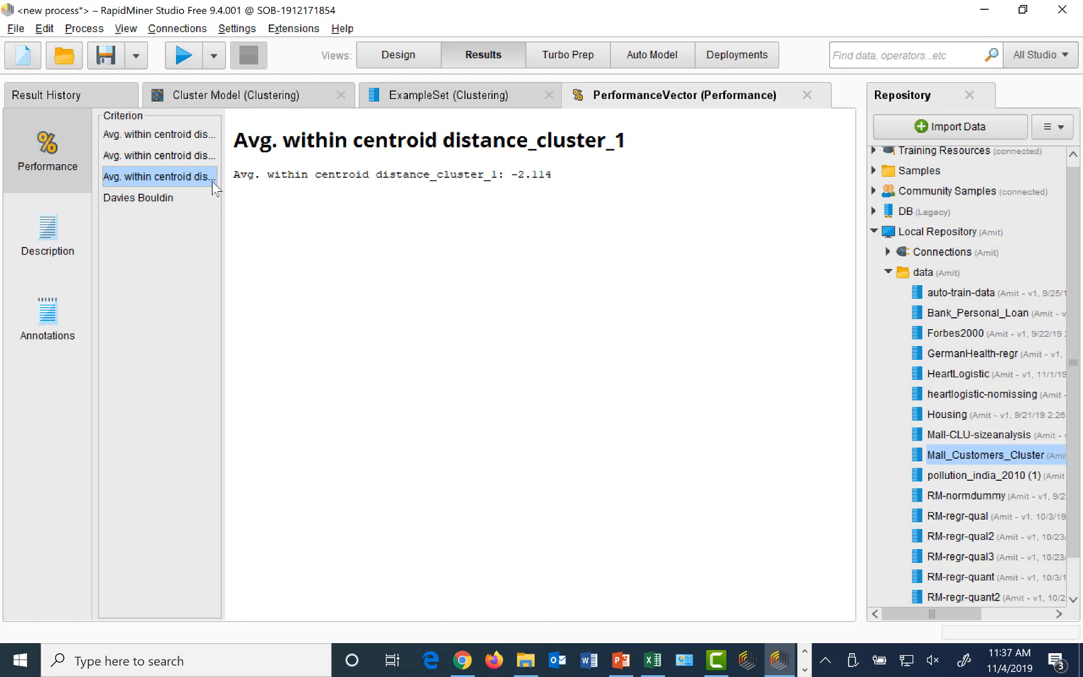
click(159, 154)
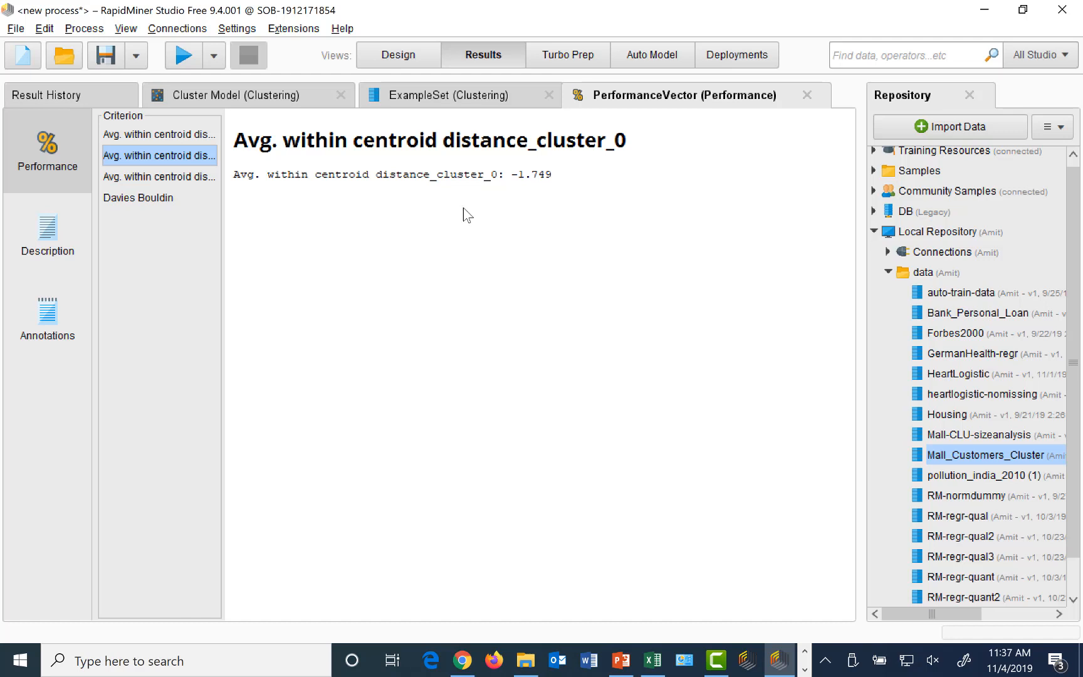
click(153, 134)
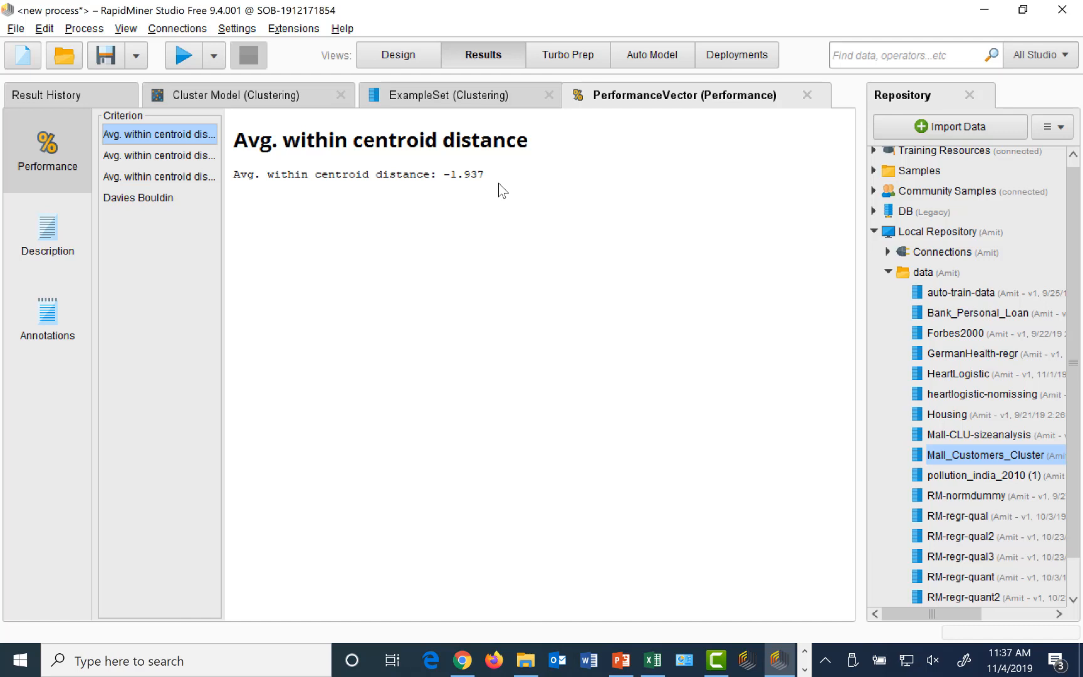
Step: Back in the process design, set Clustering's k to 3, rerun the process and check the overall average within centroid distance
click(406, 56)
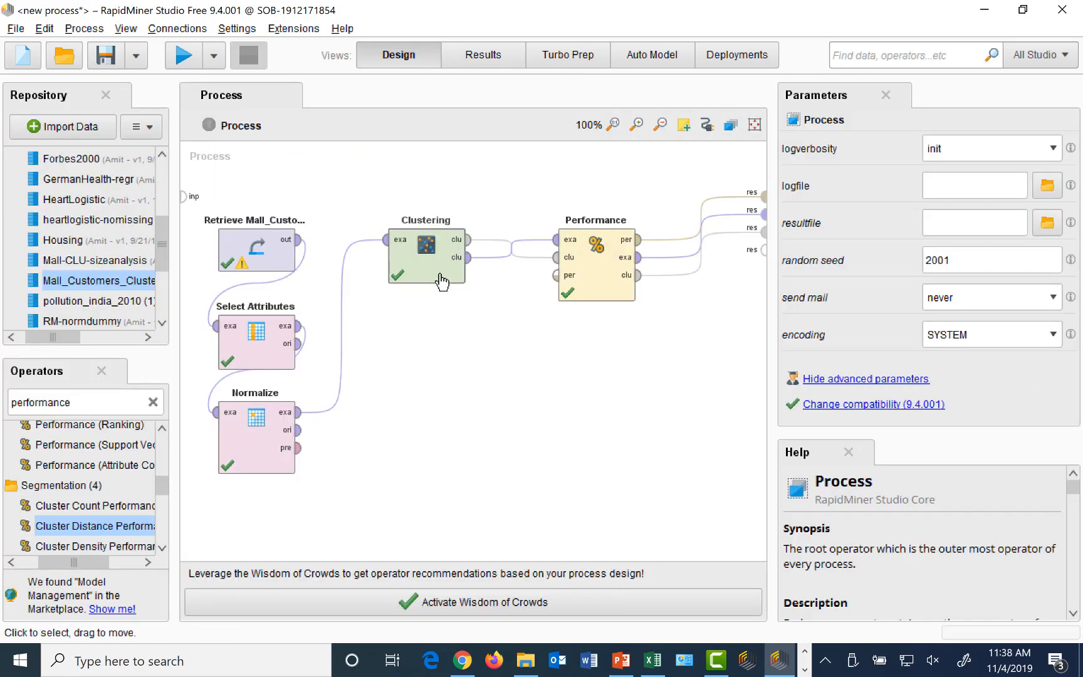
click(445, 279)
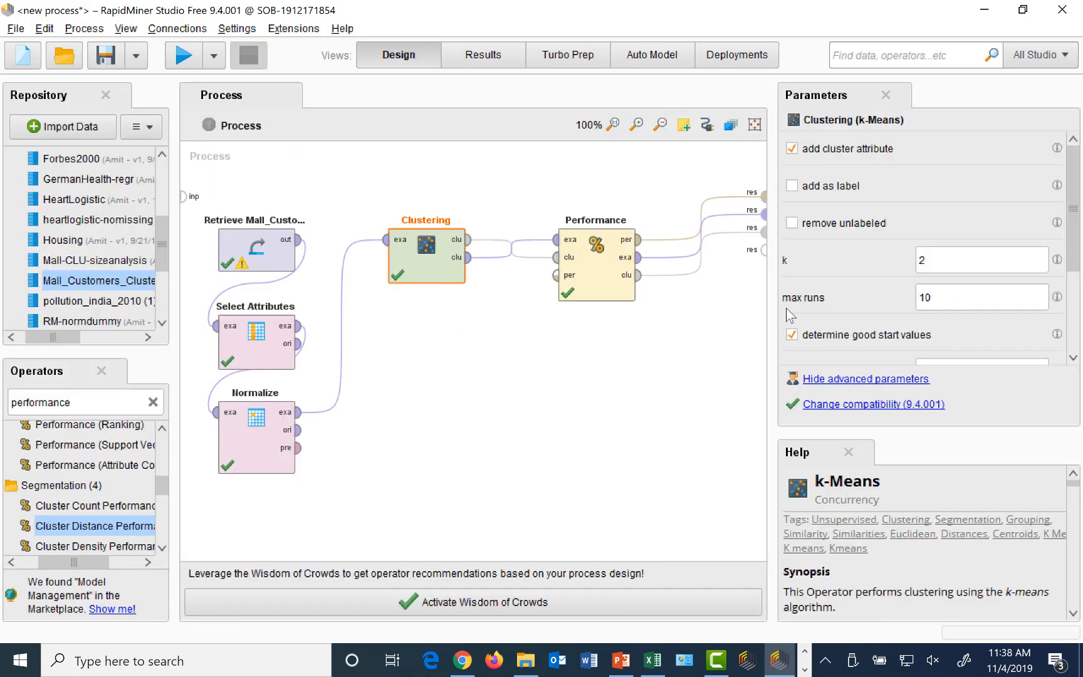
click(947, 261)
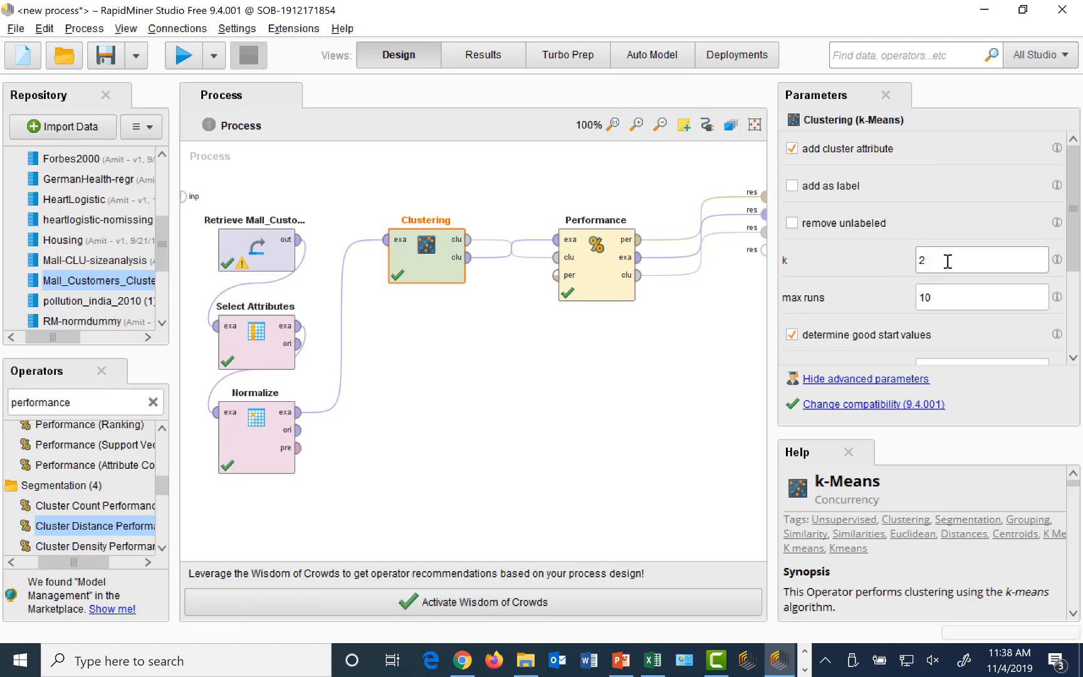
key(BackSpace)
text(3)
click(184, 58)
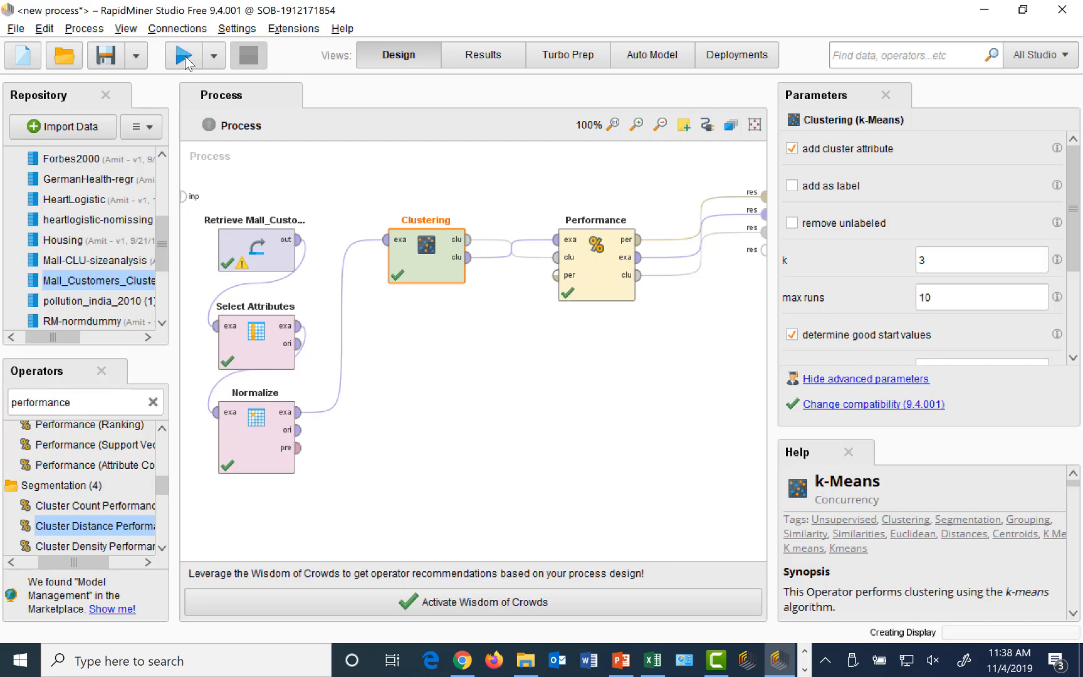
click(641, 102)
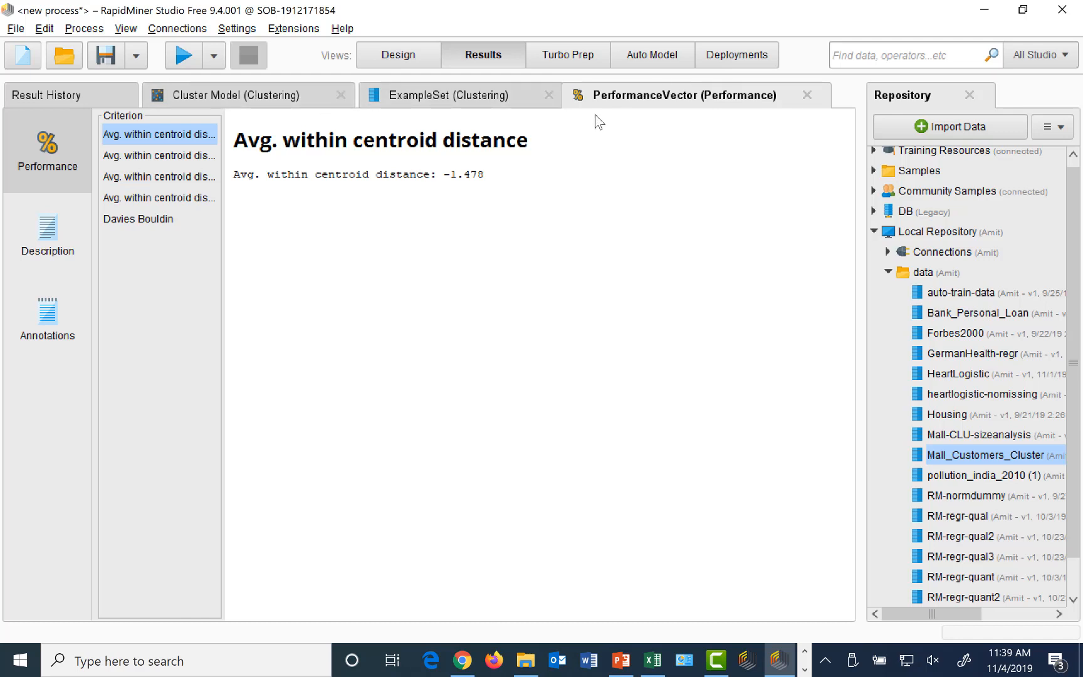
Step: Add the Mall-CLU-sizeanalysis data set to the process below Performance and connect its output to the fourth result port
click(398, 54)
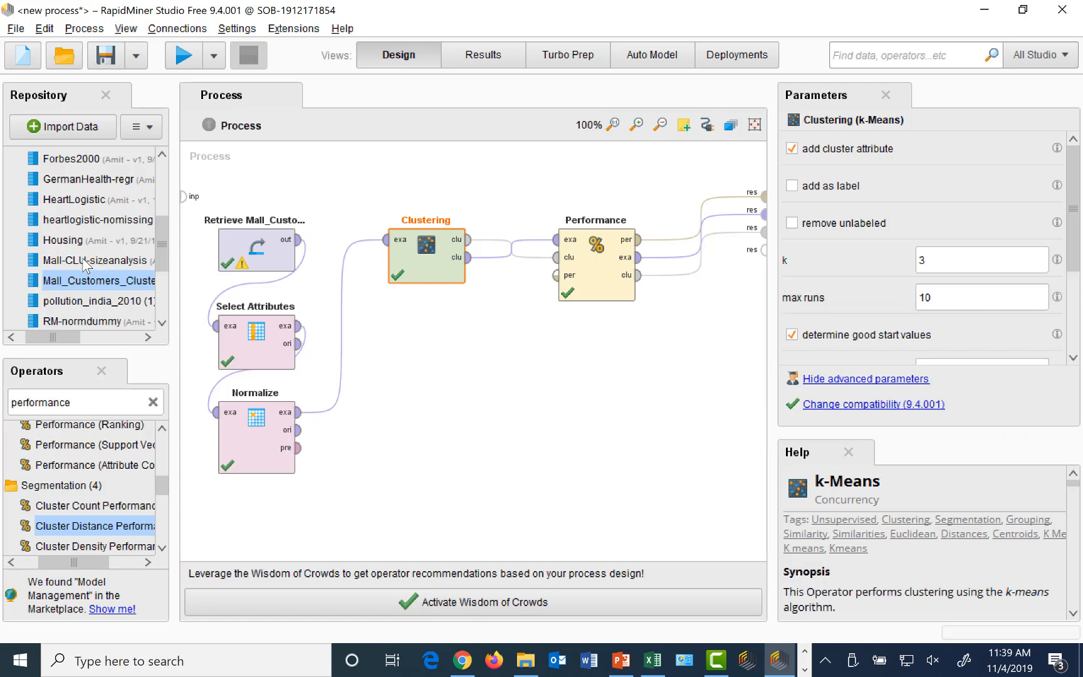
drag(86, 263, 434, 433)
click(471, 414)
click(763, 251)
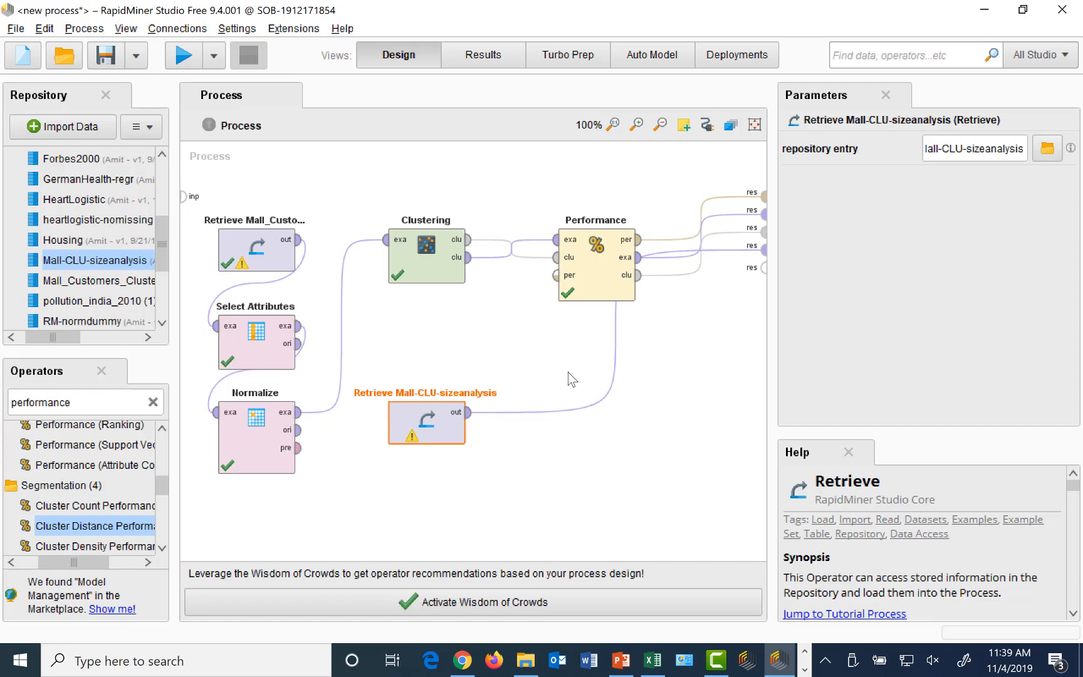
drag(447, 441, 625, 450)
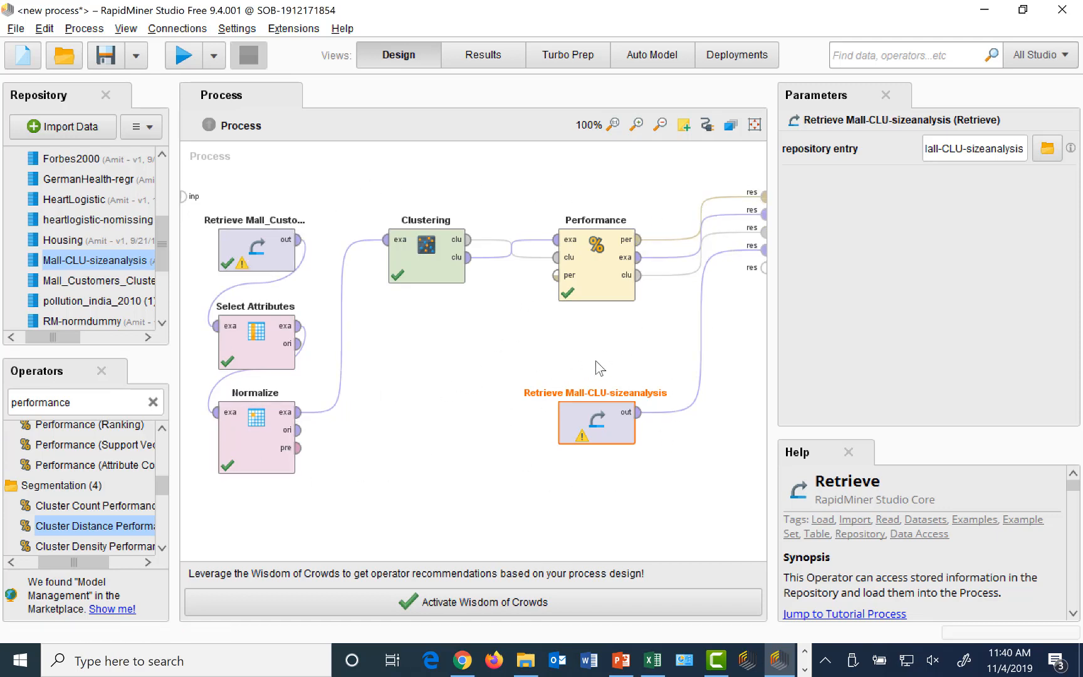
Step: Run the process and examine the Mall-CLU-sizeanalysis scatter plot of AWCD against k, especially around k = 5 and 6, before returning to the design
click(184, 56)
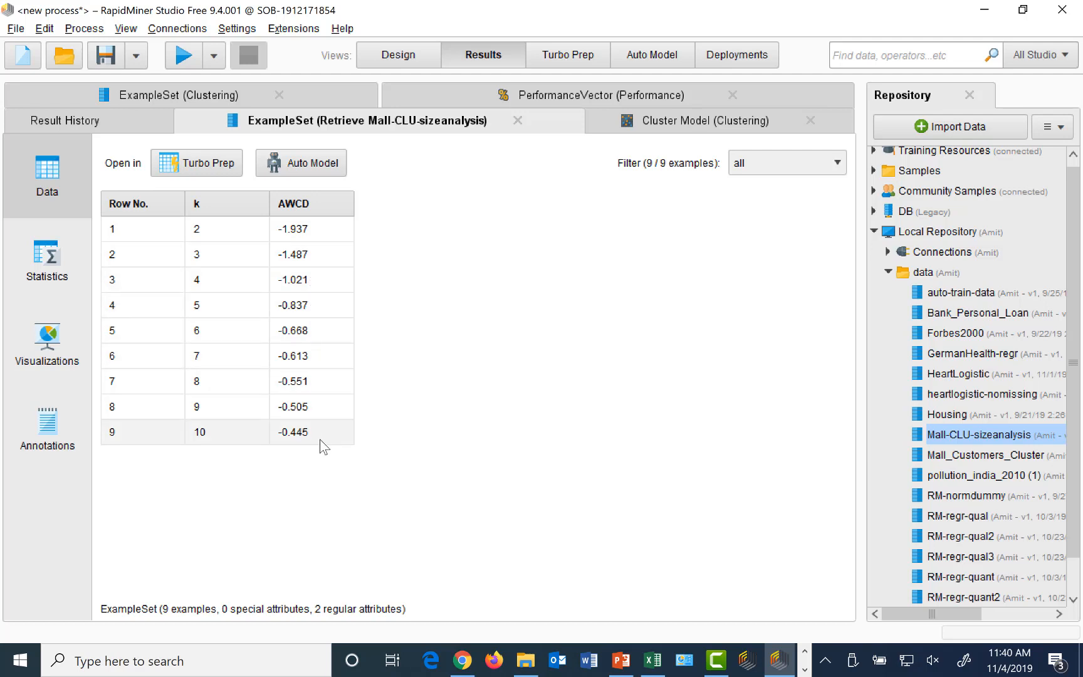
click(54, 350)
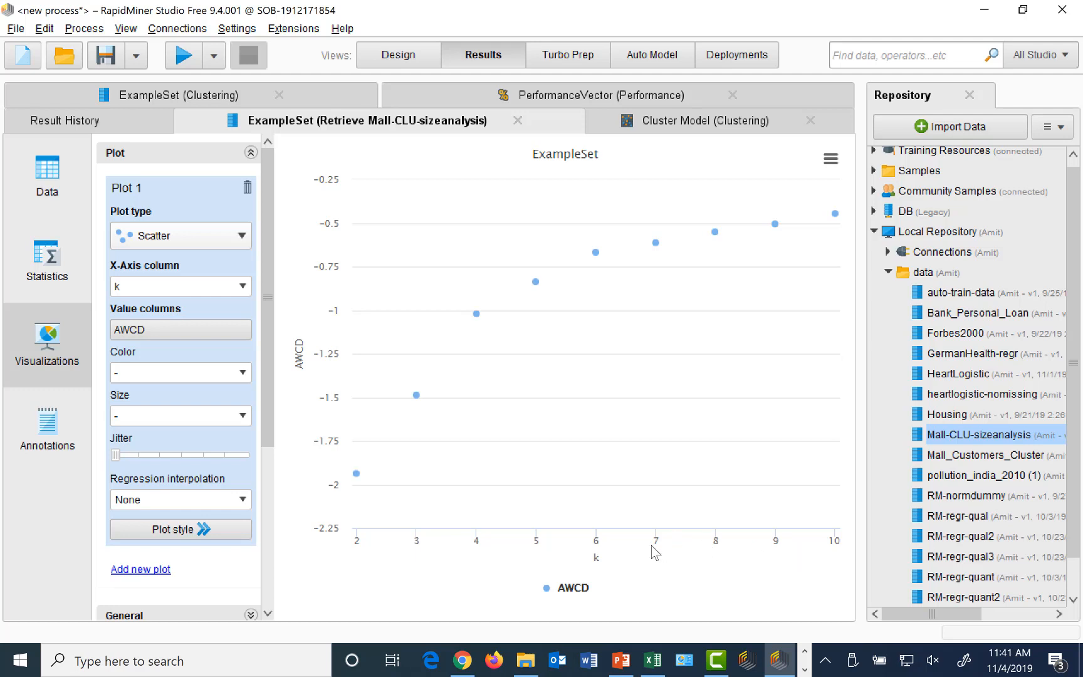
mouse_move(626, 285)
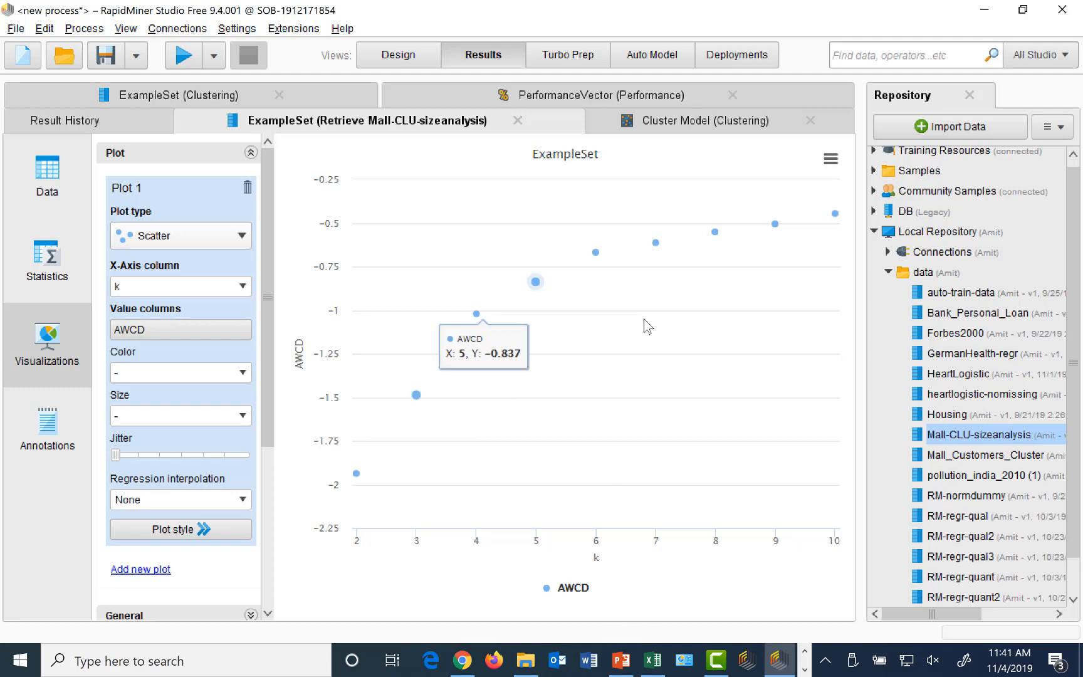
mouse_move(593, 248)
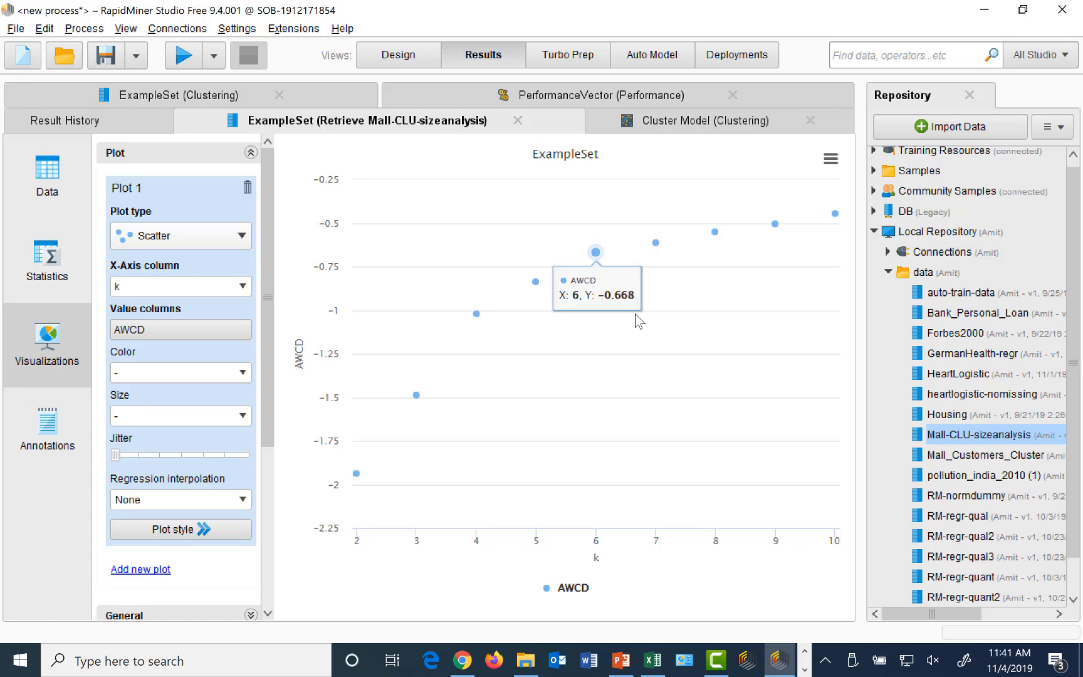
click(406, 56)
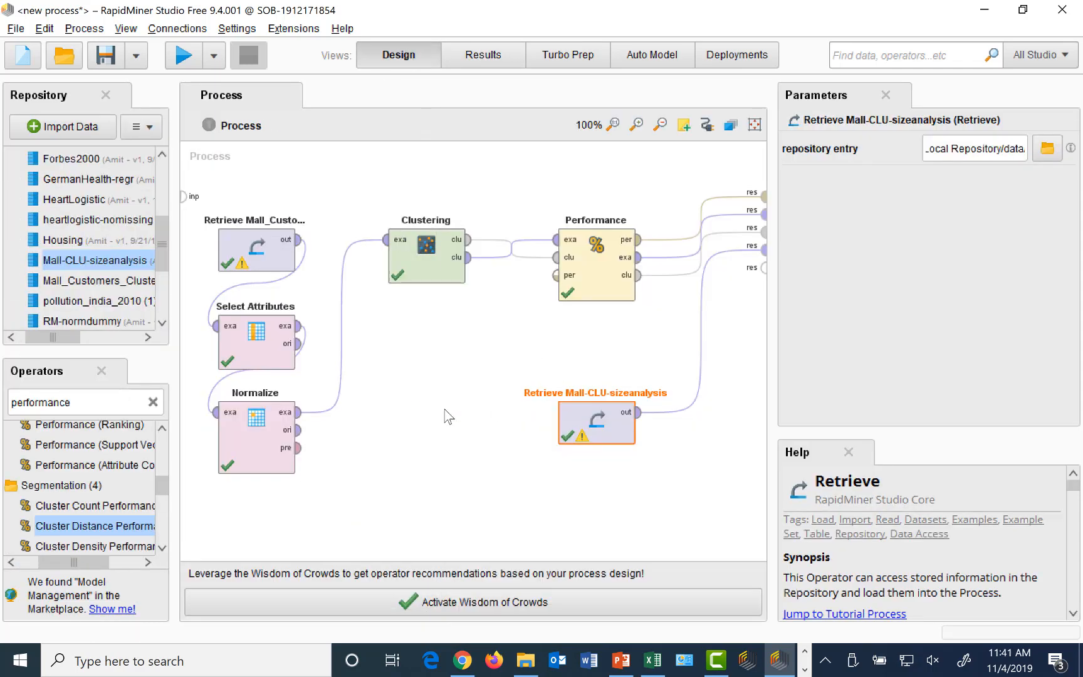